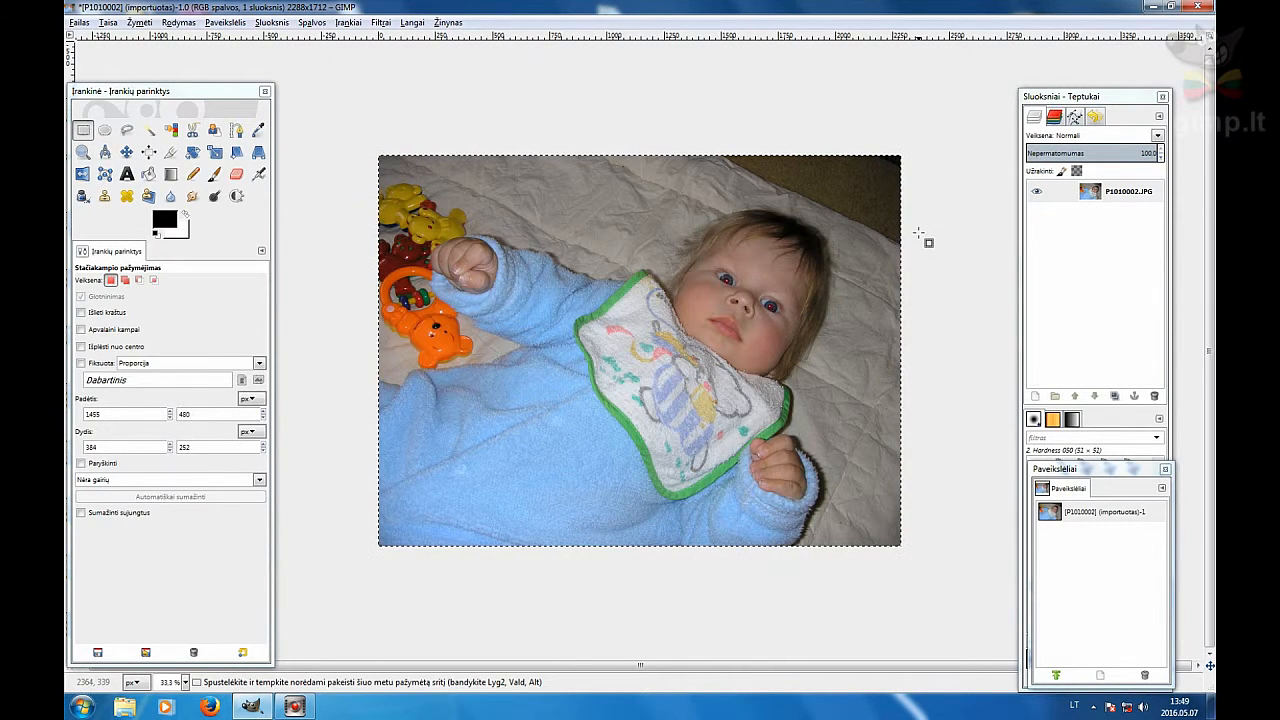
{"action": "left_click_drag", "start_coordinate": [707, 263], "coordinate": [800, 338]}
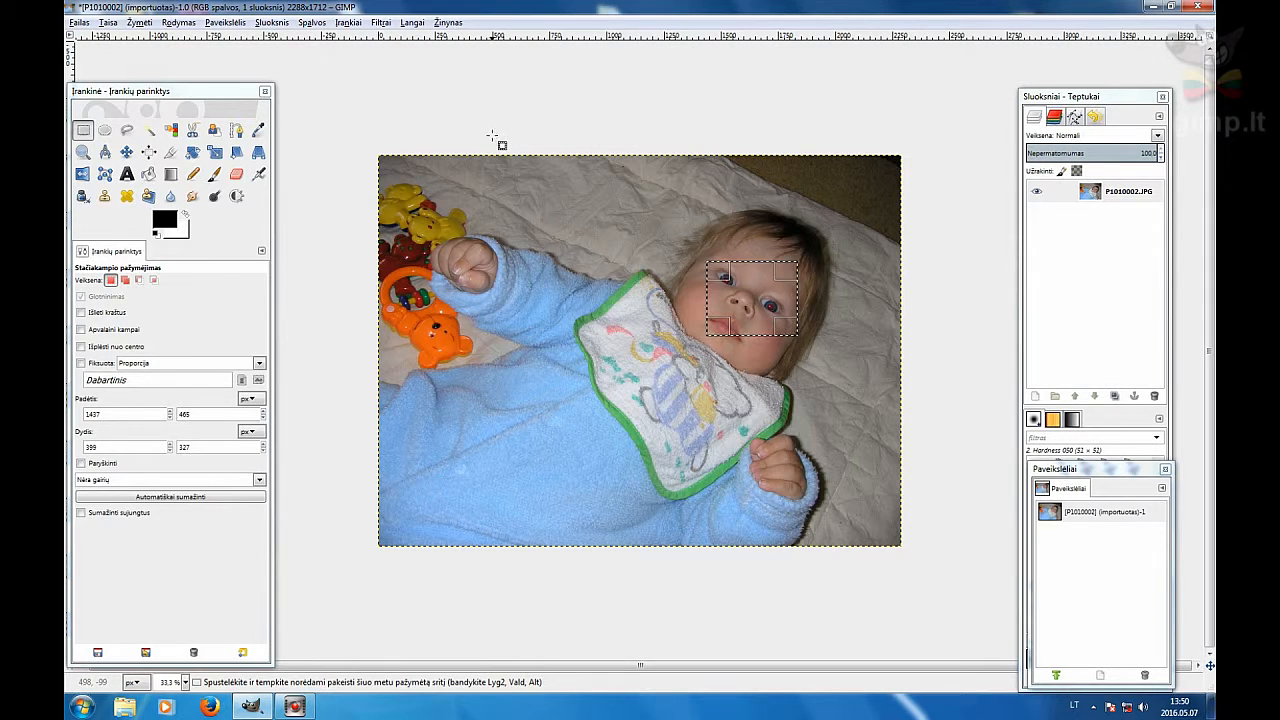
{"action": "left_click", "coordinate": [381, 22]}
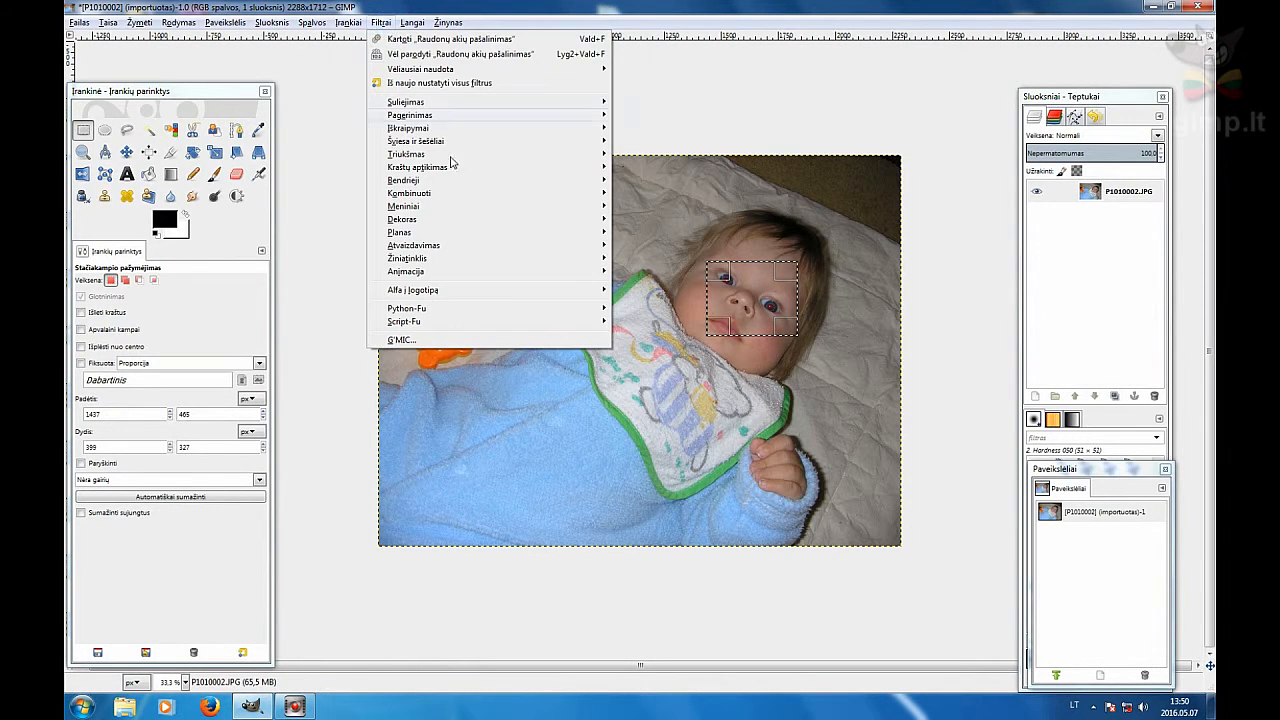
{"action": "mouse_move", "coordinate": [474, 117]}
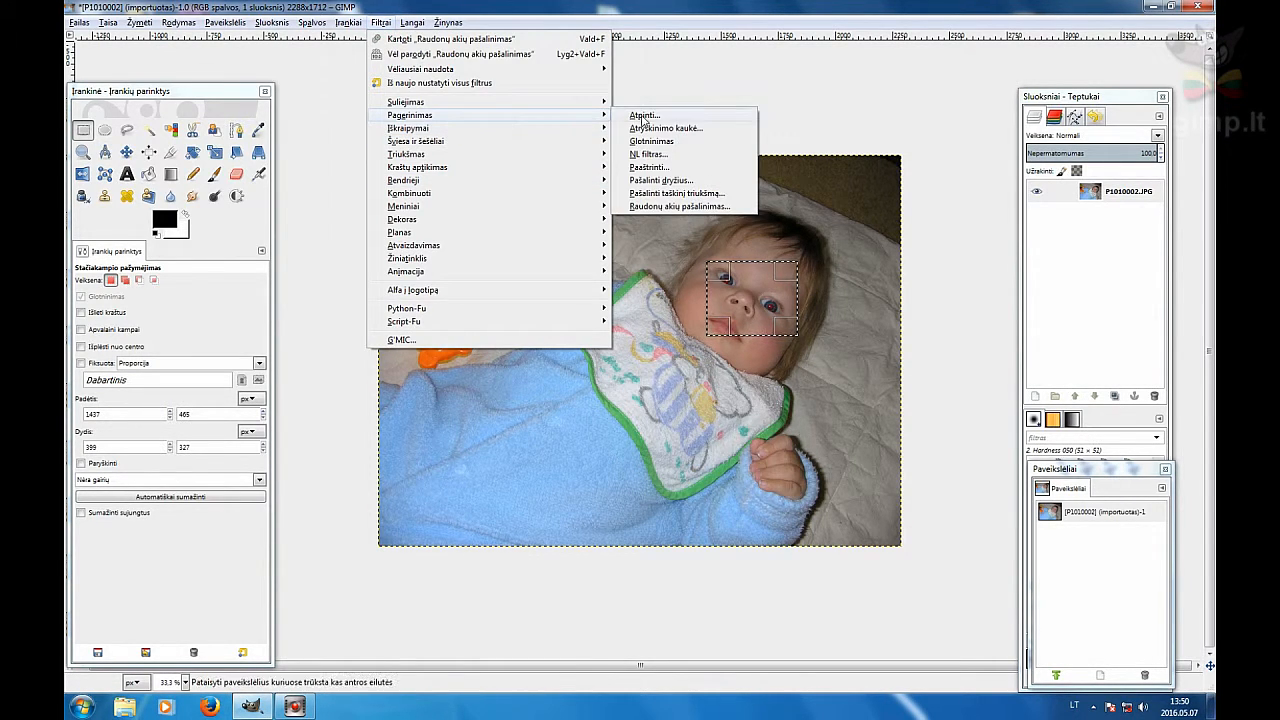
{"action": "left_click", "coordinate": [669, 207]}
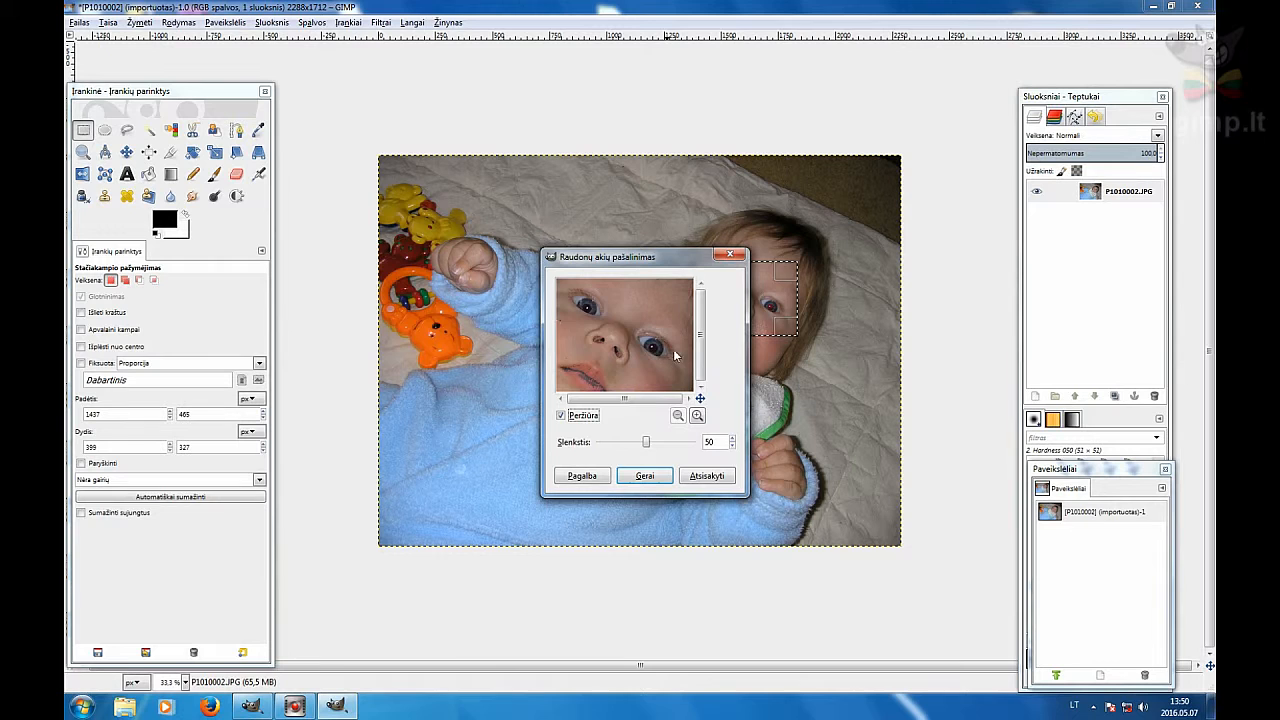
{"action": "left_click", "coordinate": [703, 477]}
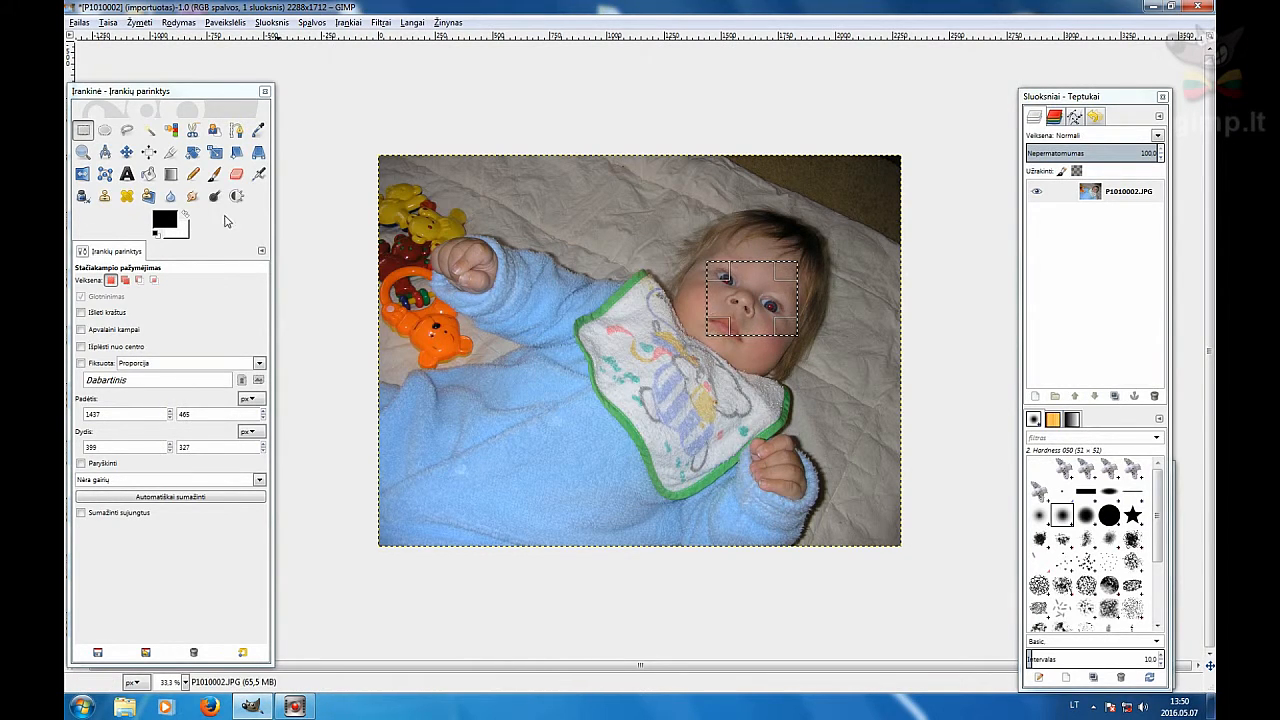
Draw a freehand selection closely around both of the baby's eyes
{"action": "left_click", "coordinate": [126, 130]}
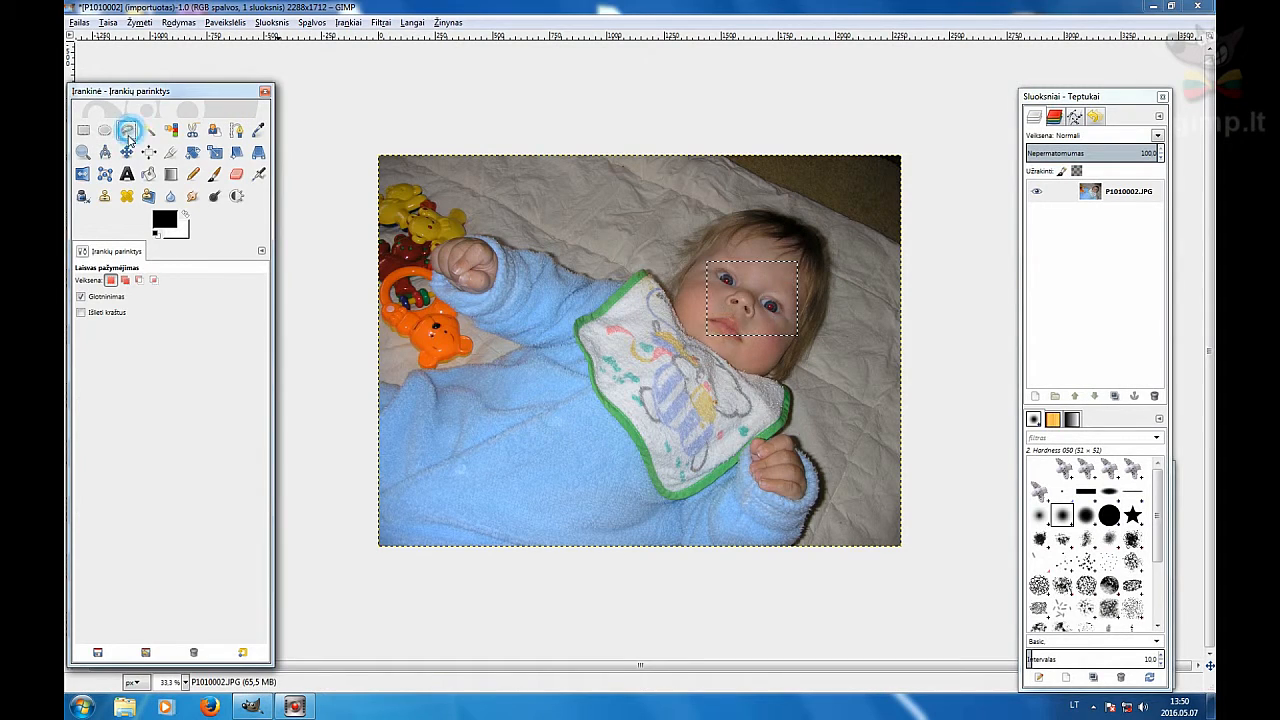
{"action": "mouse_move", "coordinate": [786, 333]}
{"action": "left_mouse_down"}
{"action": "mouse_move", "coordinate": [726, 311]}
{"action": "mouse_move", "coordinate": [706, 267]}
{"action": "mouse_move", "coordinate": [734, 262]}
{"action": "mouse_move", "coordinate": [748, 270]}
{"action": "mouse_move", "coordinate": [716, 261]}
{"action": "mouse_move", "coordinate": [806, 324]}
{"action": "left_mouse_up"}
{"action": "key", "text": "Return"}
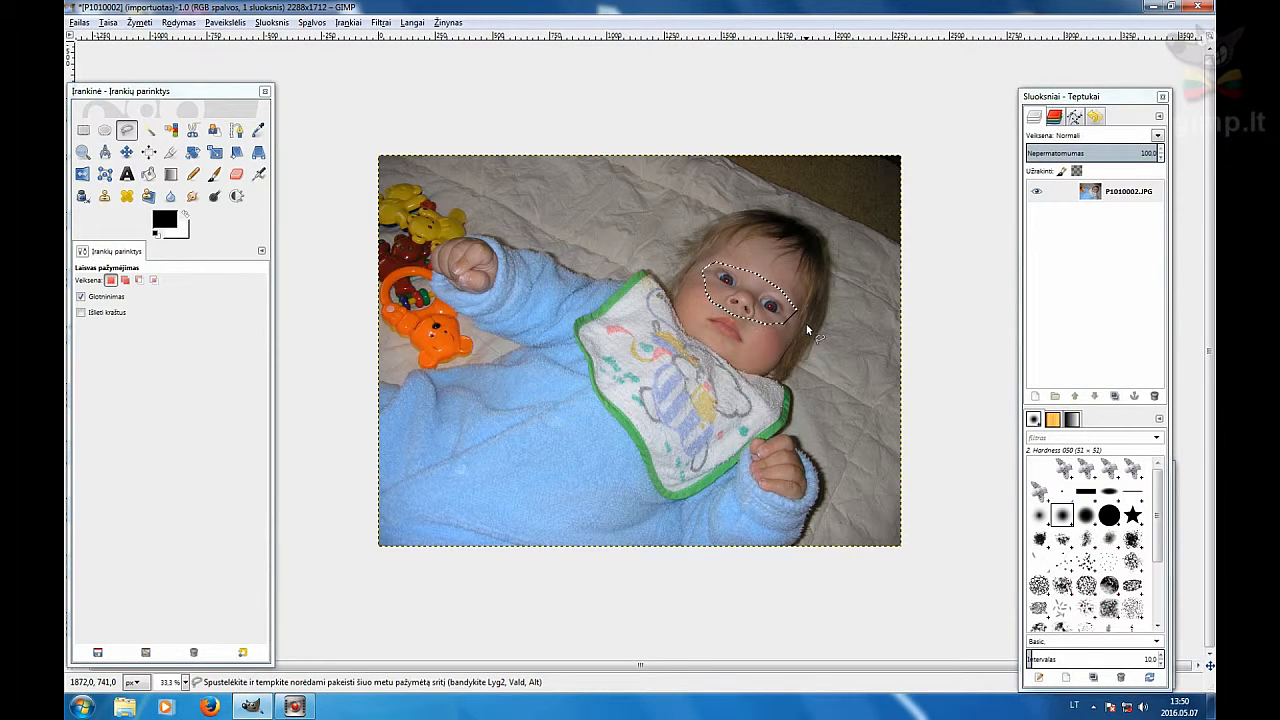
Try the Red Eye Removal filter at a threshold of 51 on the selected eye area, and revert the image to its base state
{"action": "left_click", "coordinate": [381, 22]}
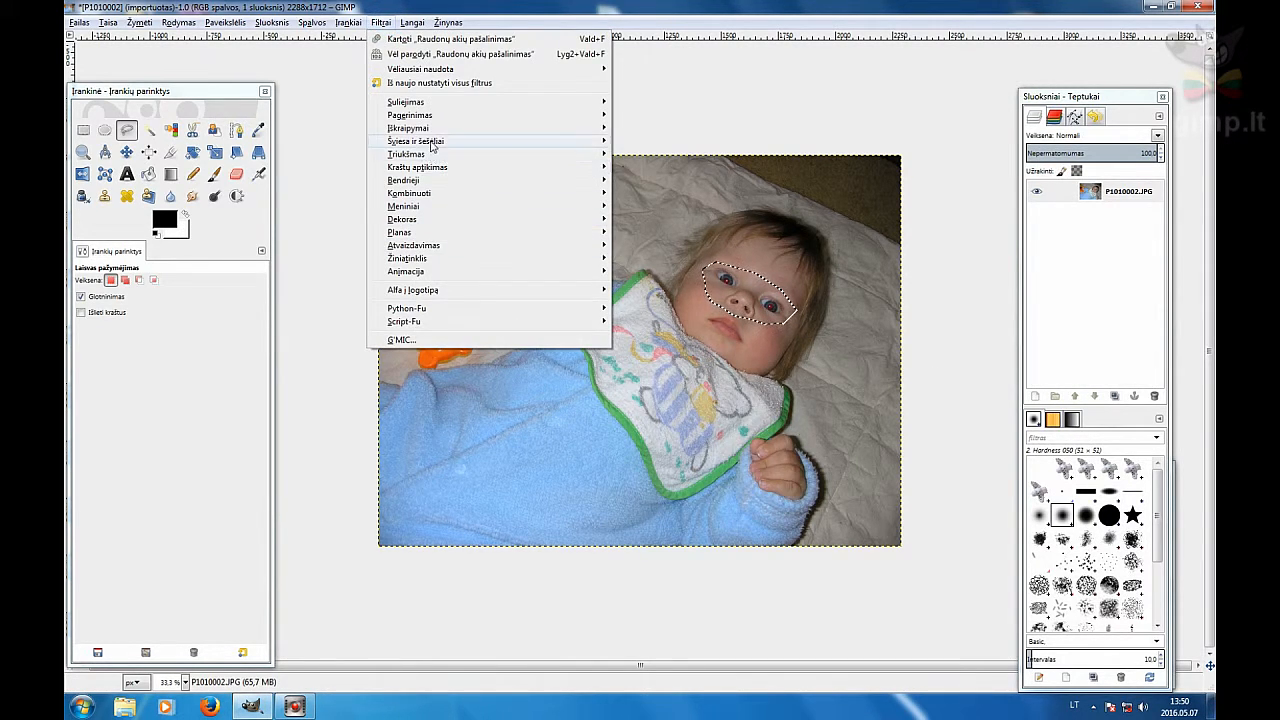
{"action": "mouse_move", "coordinate": [562, 122]}
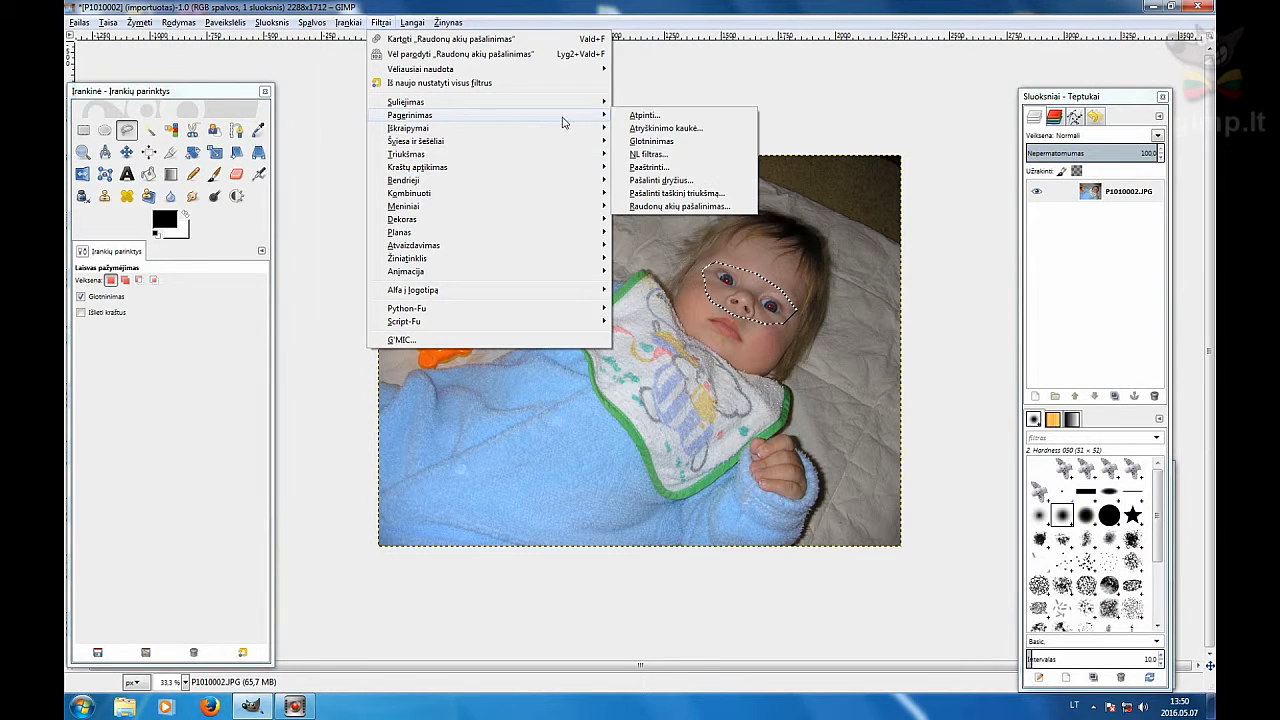
{"action": "left_click", "coordinate": [672, 207]}
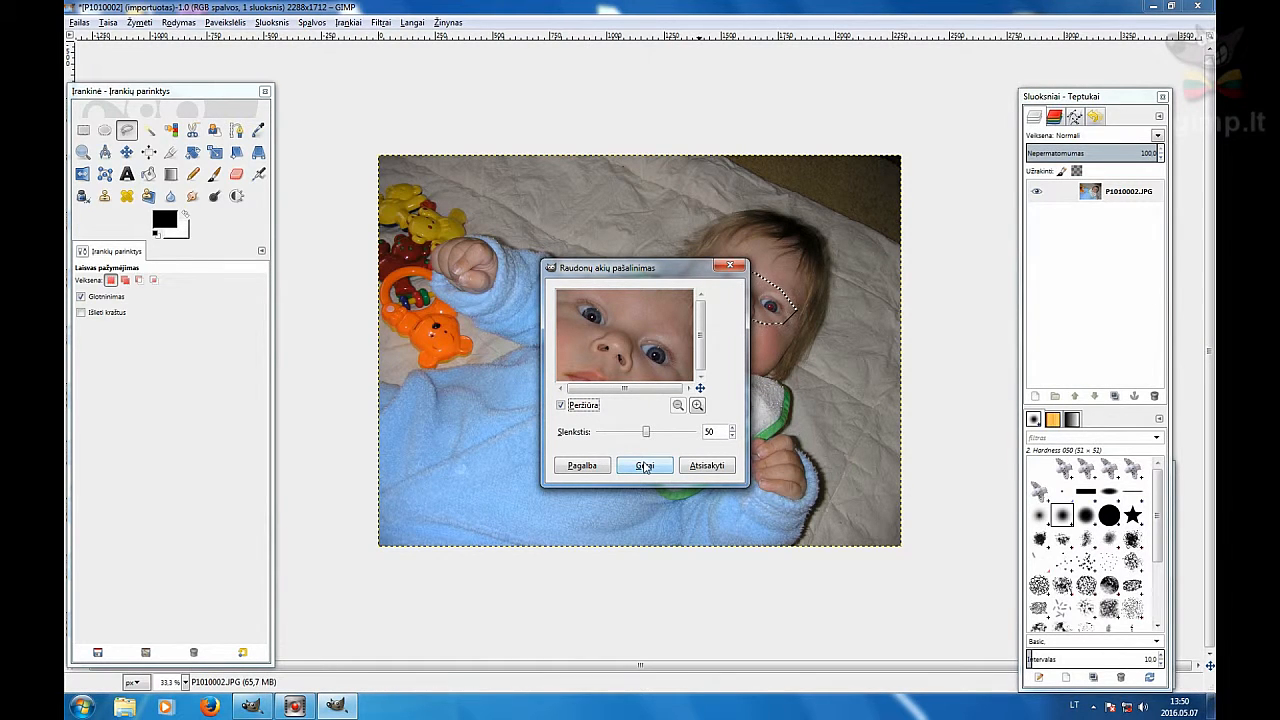
{"action": "left_click_drag", "start_coordinate": [646, 431], "coordinate": [654, 433]}
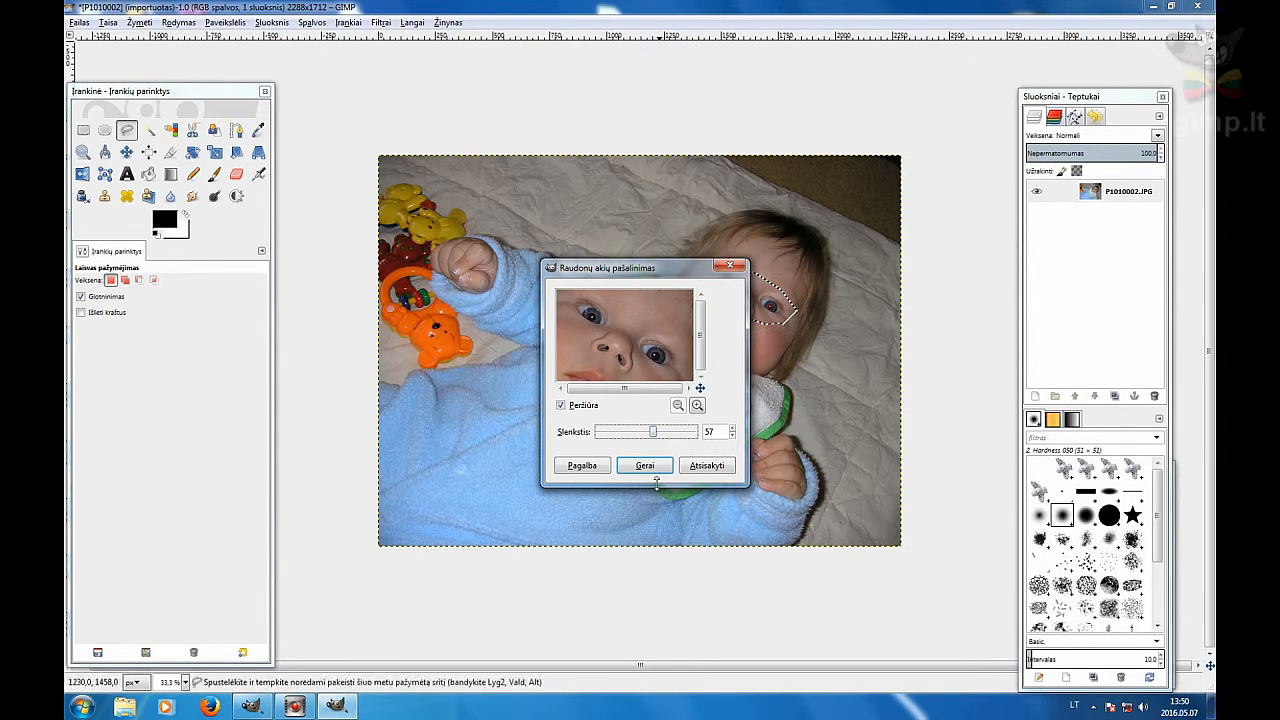
{"action": "left_click_drag", "start_coordinate": [651, 431], "coordinate": [647, 434]}
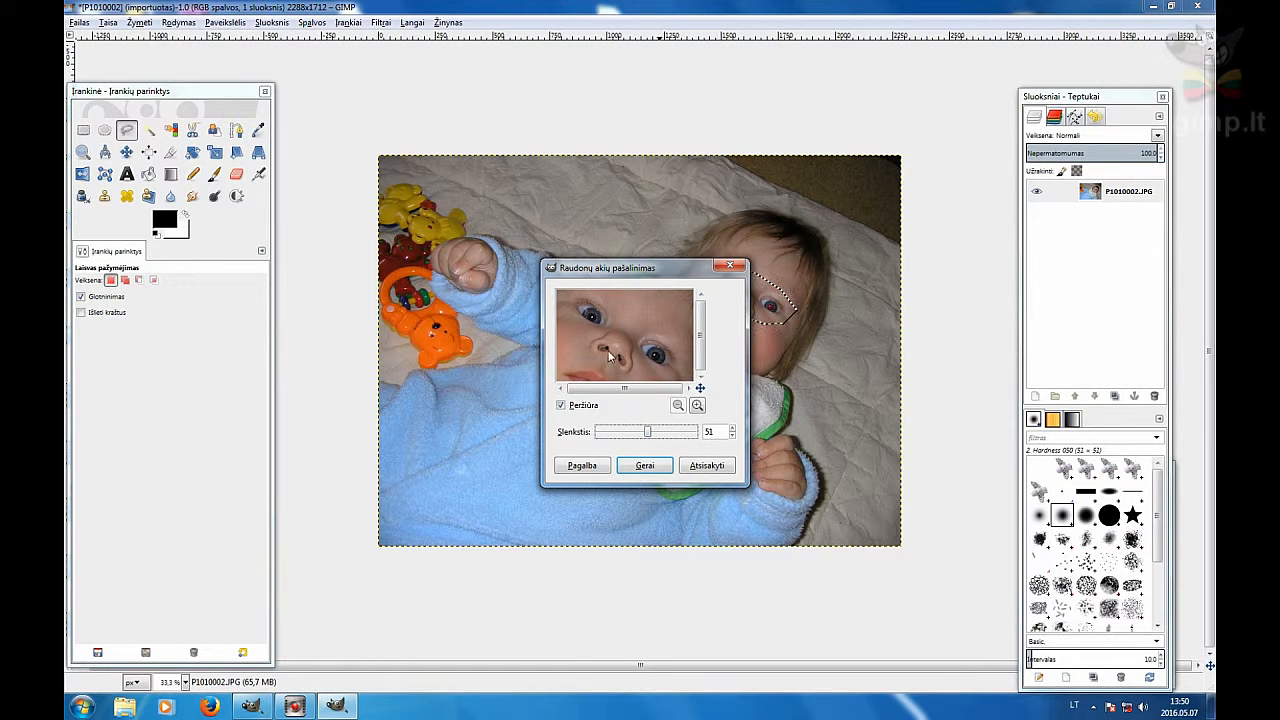
{"action": "left_click", "coordinate": [648, 466]}
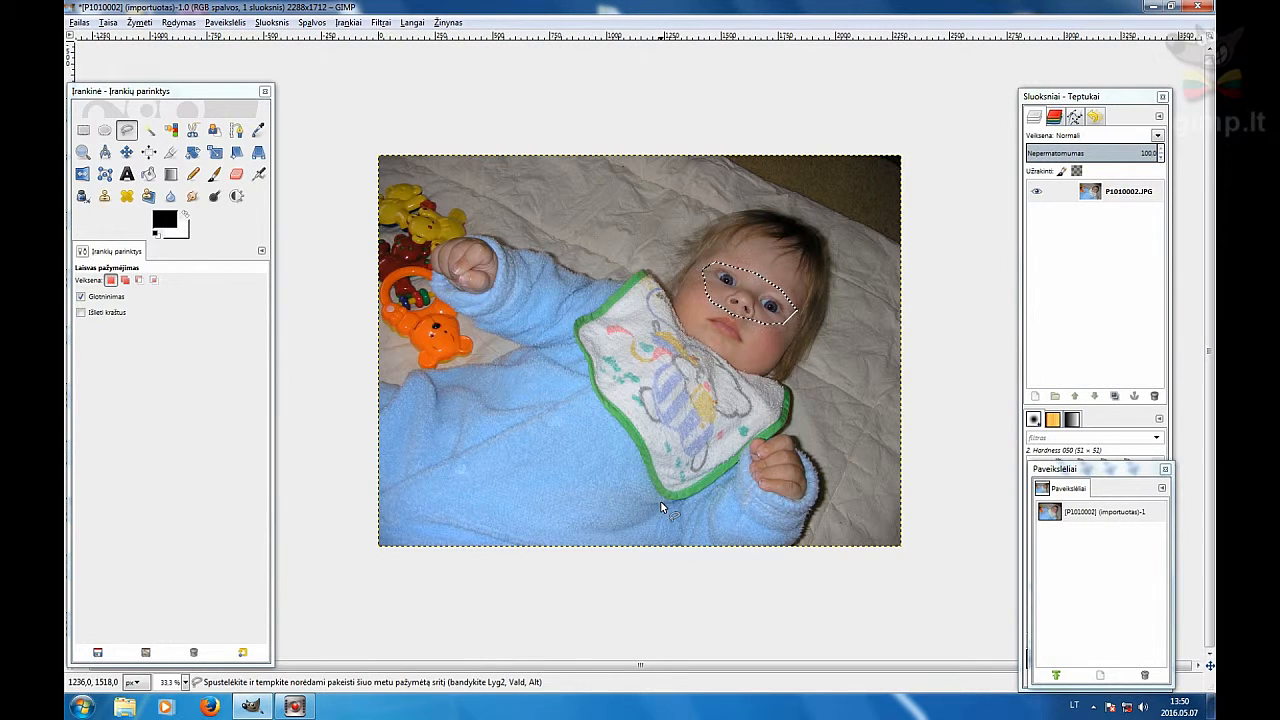
{"action": "key", "text": "ctrl+a"}
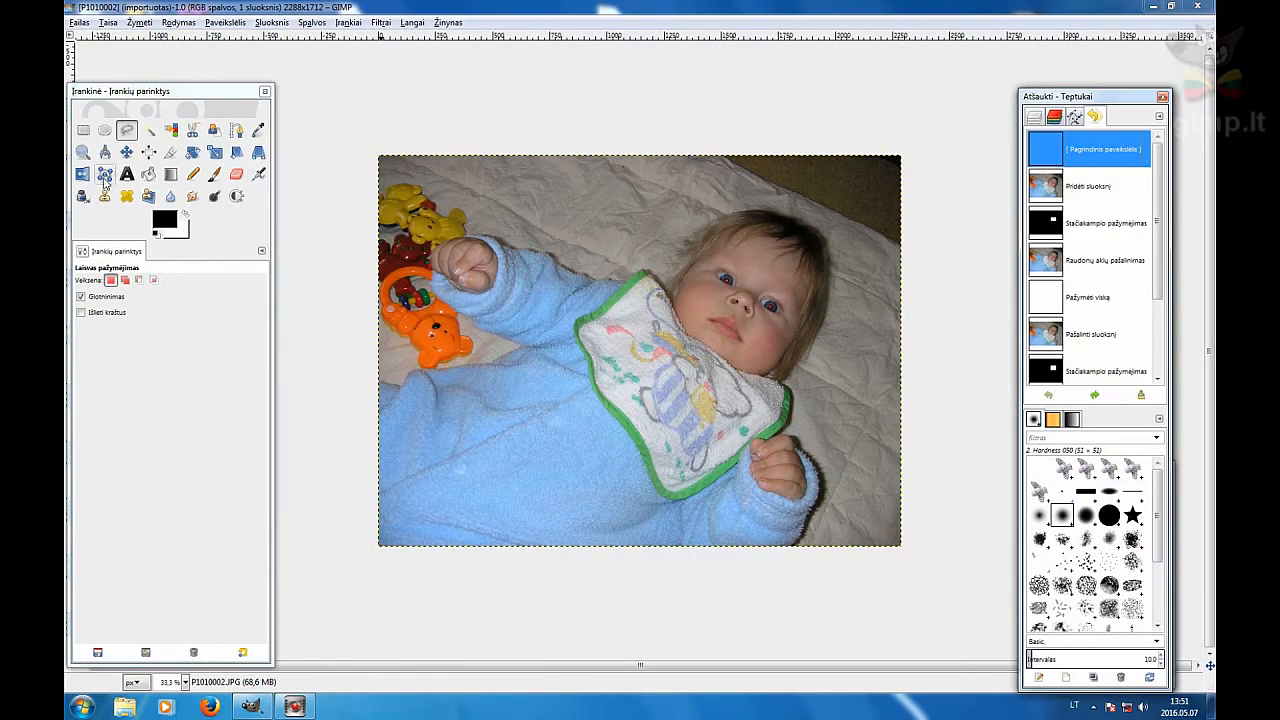
Paint over both red pupils in black with the Paintbrush, using the Hardness 050 brush at size 13
{"action": "left_click", "coordinate": [83, 151]}
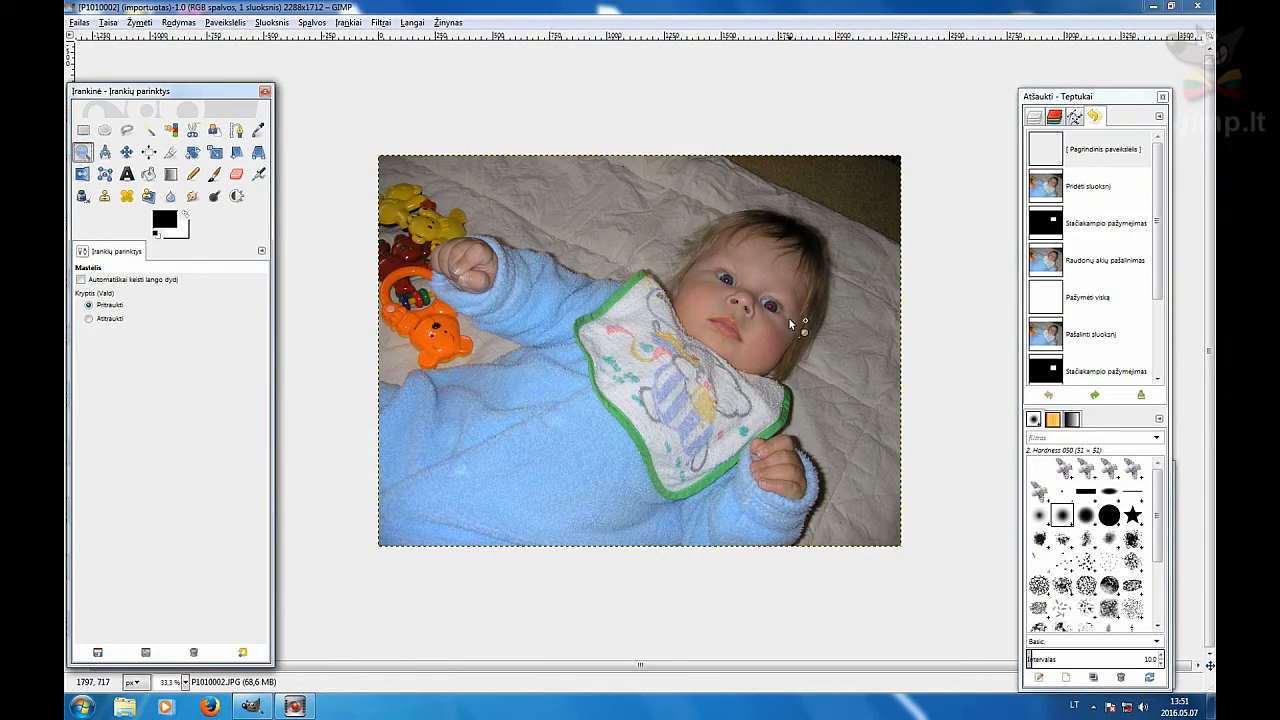
{"action": "left_click", "coordinate": [777, 315]}
{"action": "left_click", "coordinate": [777, 315]}
{"action": "left_click", "coordinate": [795, 330]}
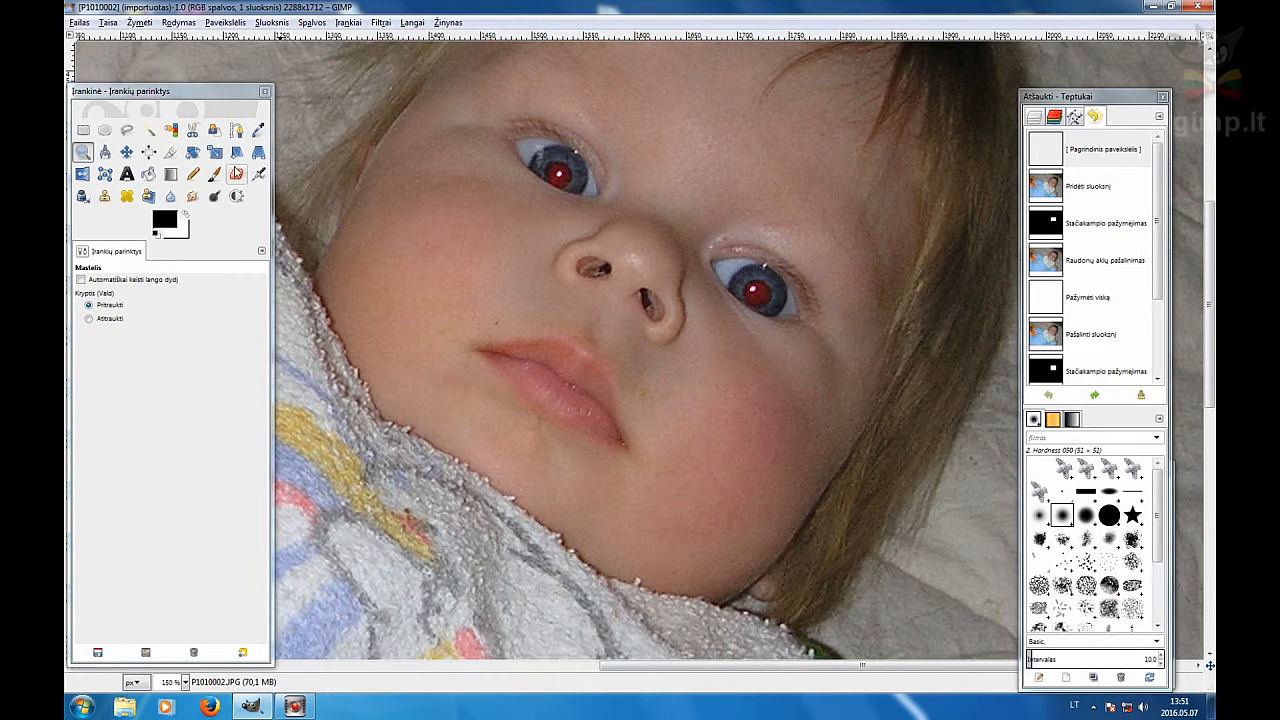
{"action": "left_click", "coordinate": [213, 174]}
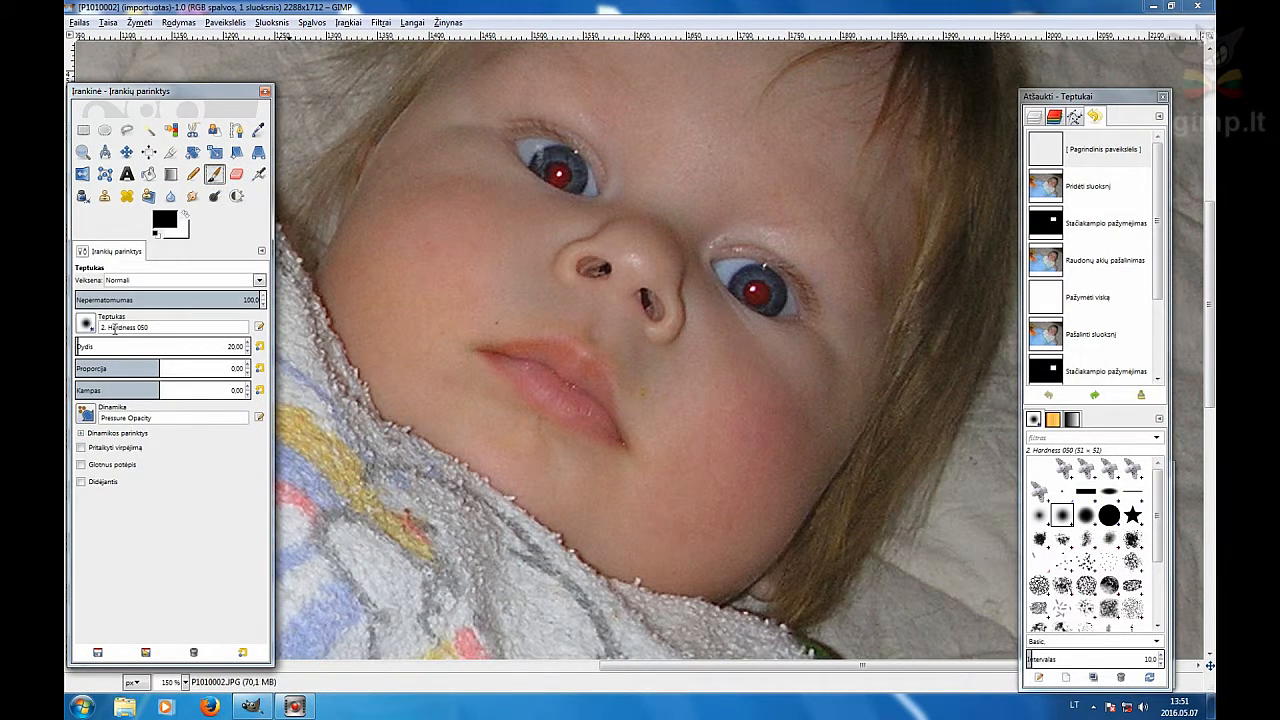
{"action": "right_click", "coordinate": [247, 350]}
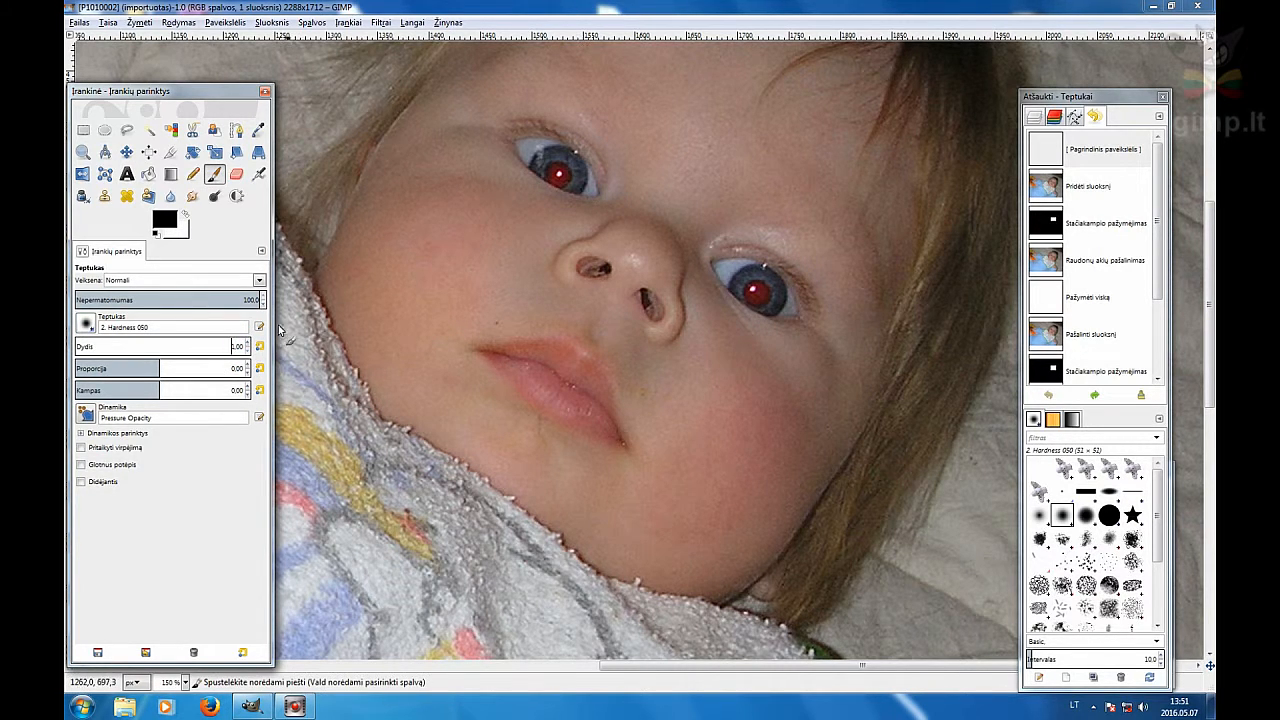
{"action": "left_click", "coordinate": [246, 343]}
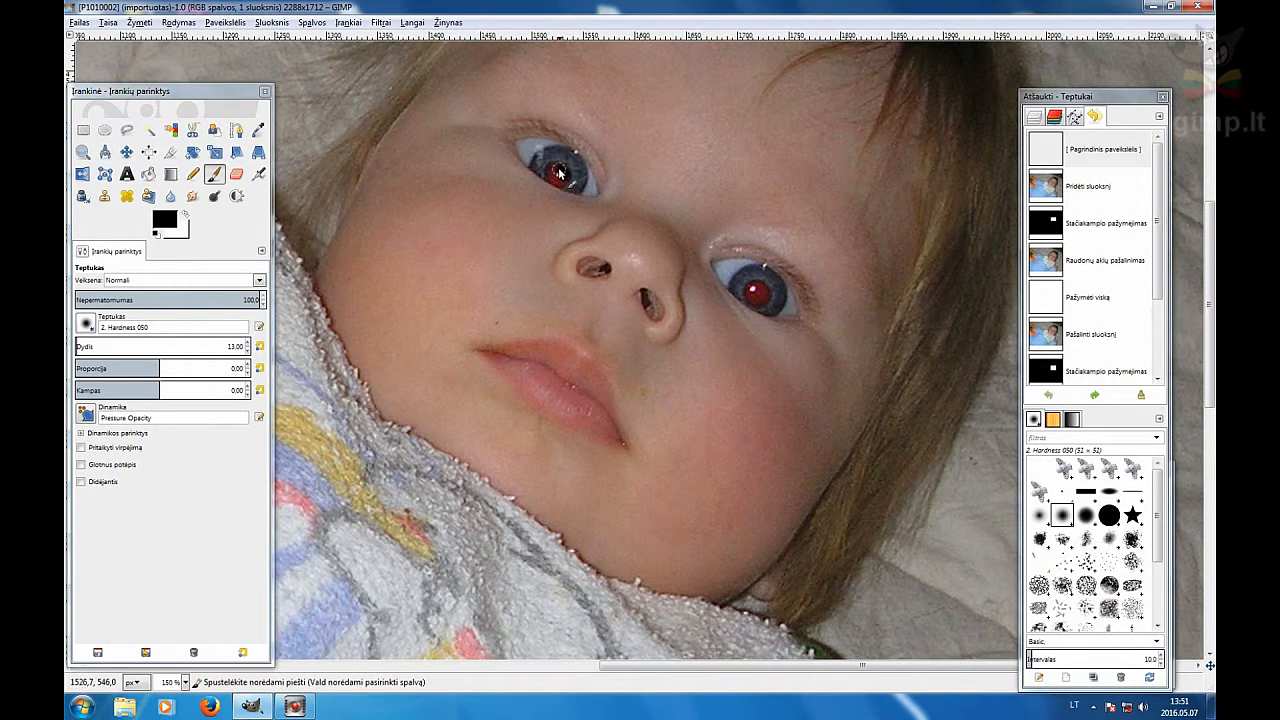
{"action": "left_click_drag", "start_coordinate": [553, 178], "coordinate": [565, 175]}
{"action": "left_click", "coordinate": [557, 174]}
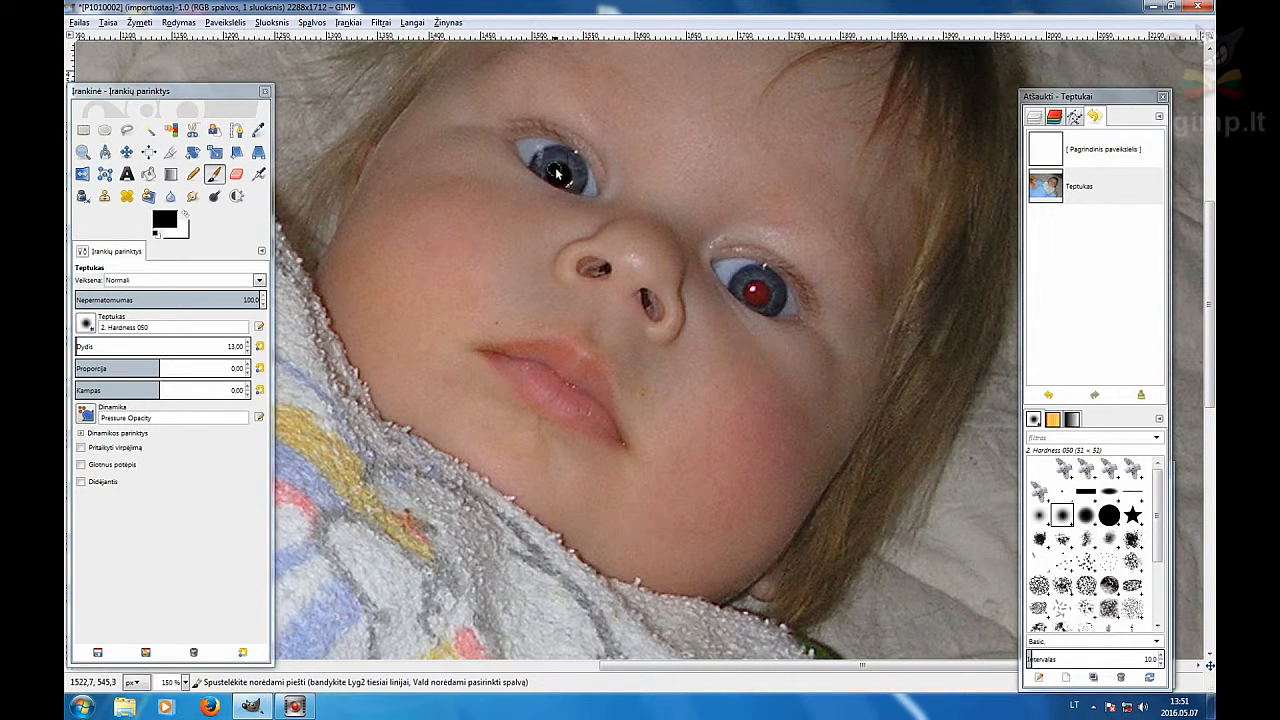
{"action": "left_click", "coordinate": [557, 174]}
{"action": "mouse_move", "coordinate": [765, 303]}
{"action": "left_mouse_down"}
{"action": "mouse_move", "coordinate": [752, 299]}
{"action": "mouse_move", "coordinate": [765, 295]}
{"action": "left_mouse_up"}
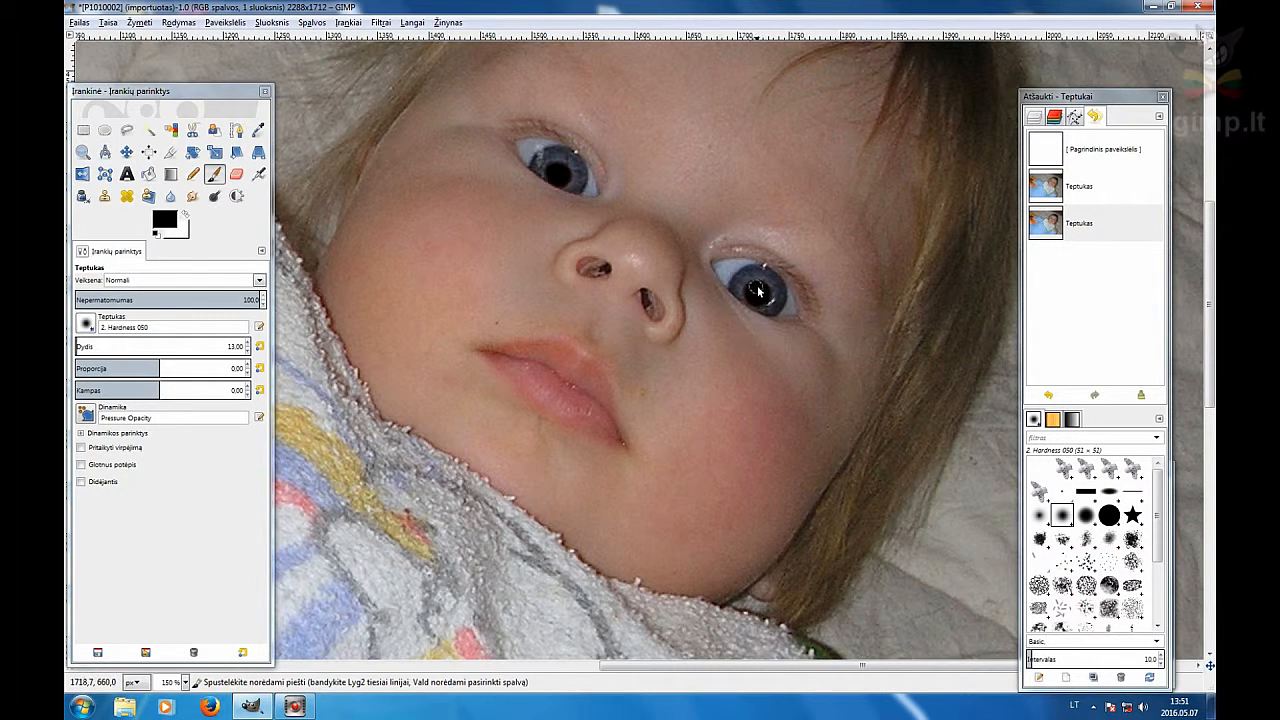
{"action": "left_click", "coordinate": [760, 302]}
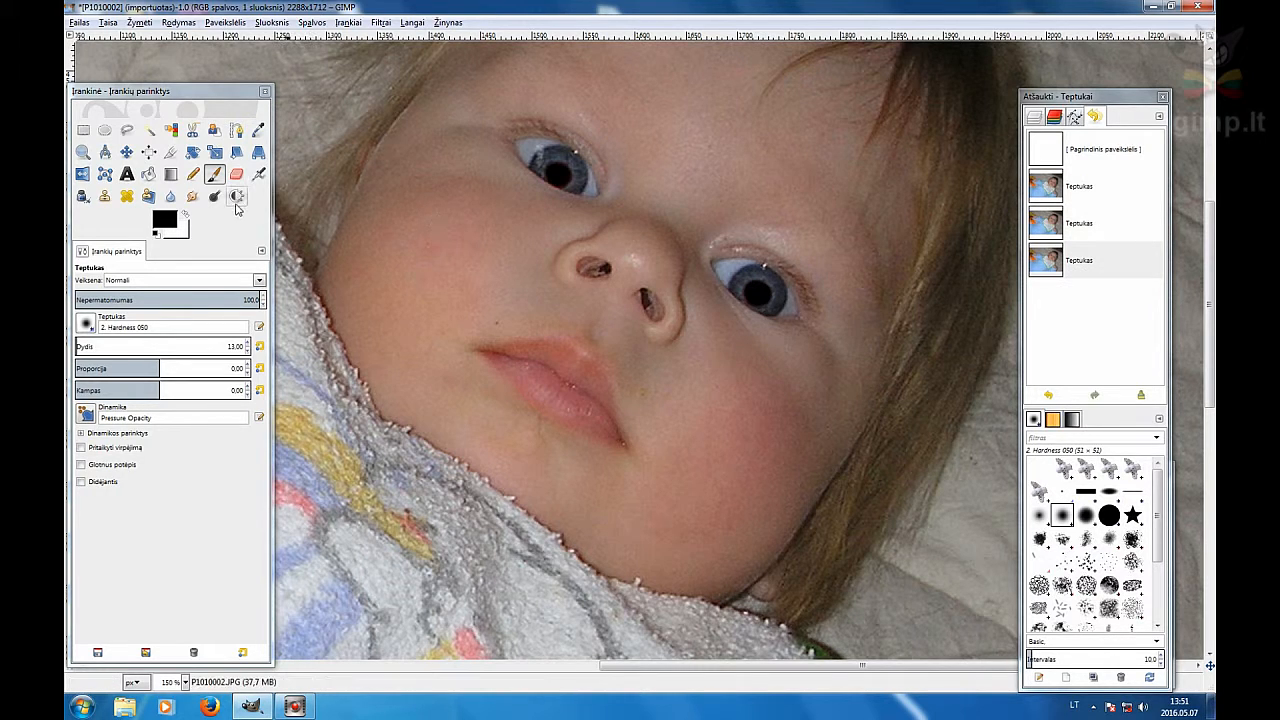
Add a small white highlight to the centre of each pupil with the Hardness 100 brush at size 4
{"action": "left_click", "coordinate": [186, 217]}
{"action": "left_click", "coordinate": [90, 330]}
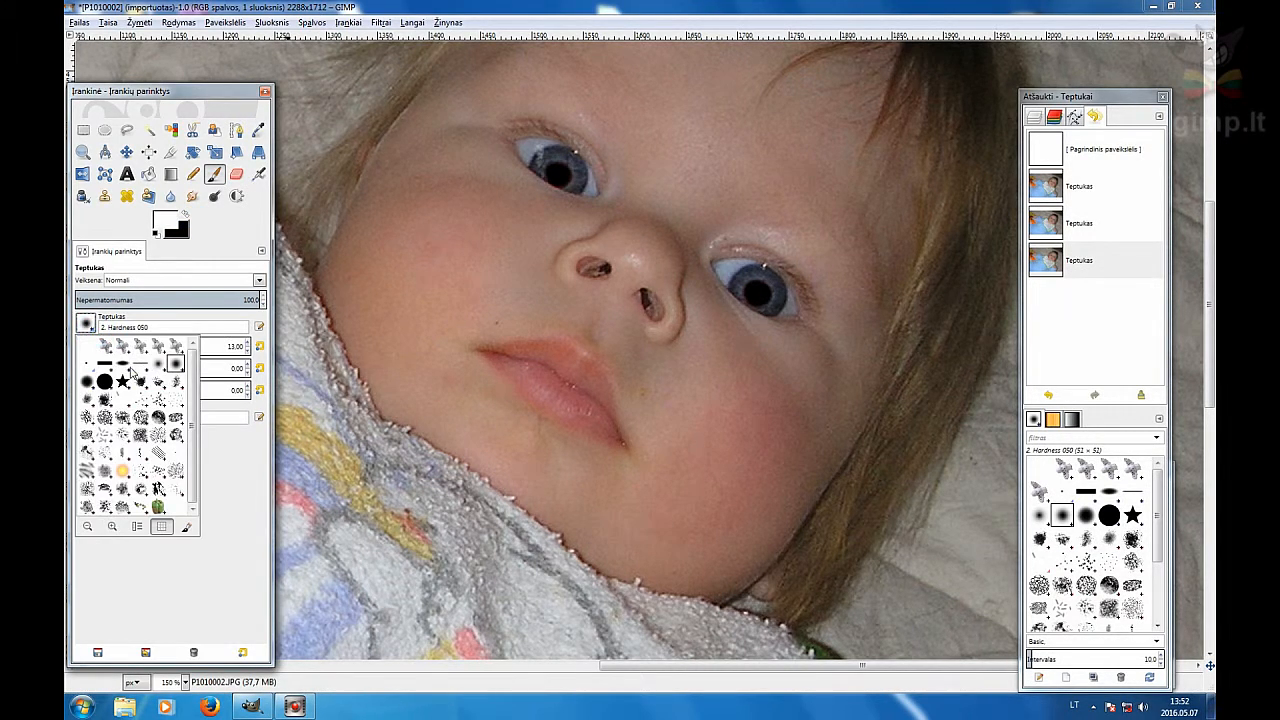
{"action": "left_click", "coordinate": [104, 381]}
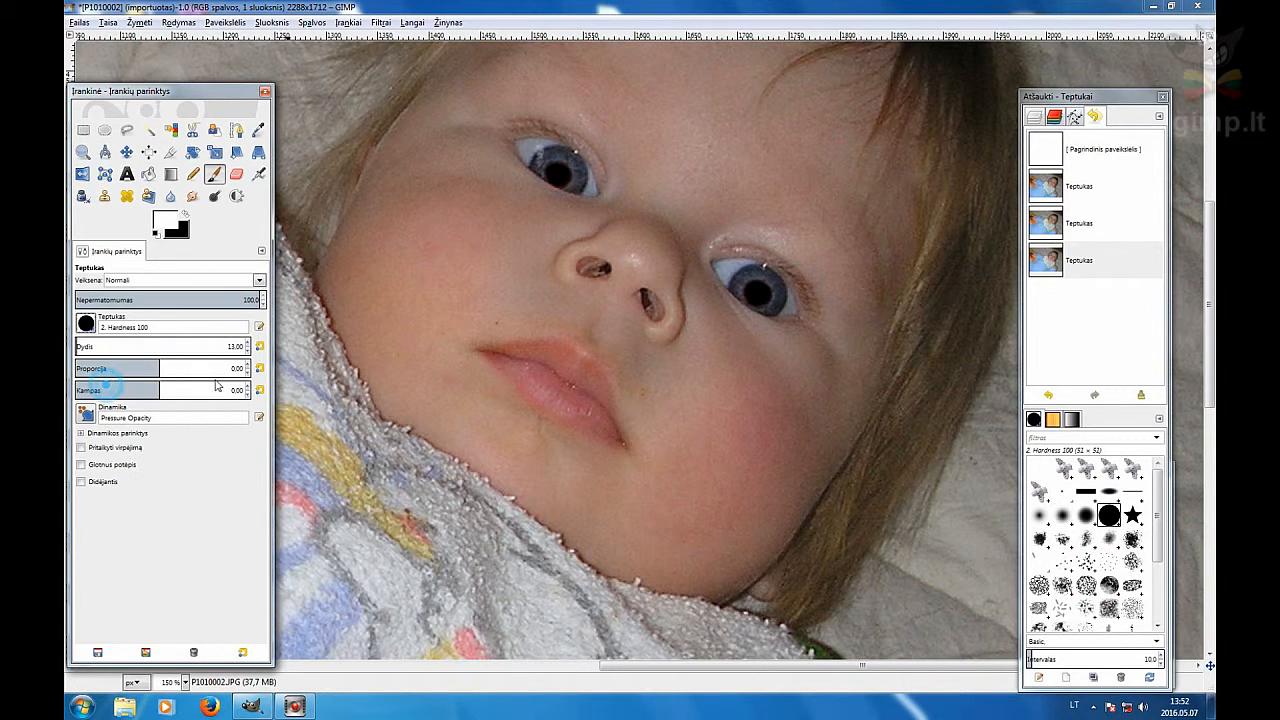
{"action": "left_click", "coordinate": [246, 352]}
{"action": "left_click", "coordinate": [246, 353]}
{"action": "left_click", "coordinate": [246, 353]}
{"action": "left_click", "coordinate": [246, 353]}
{"action": "left_click", "coordinate": [246, 353]}
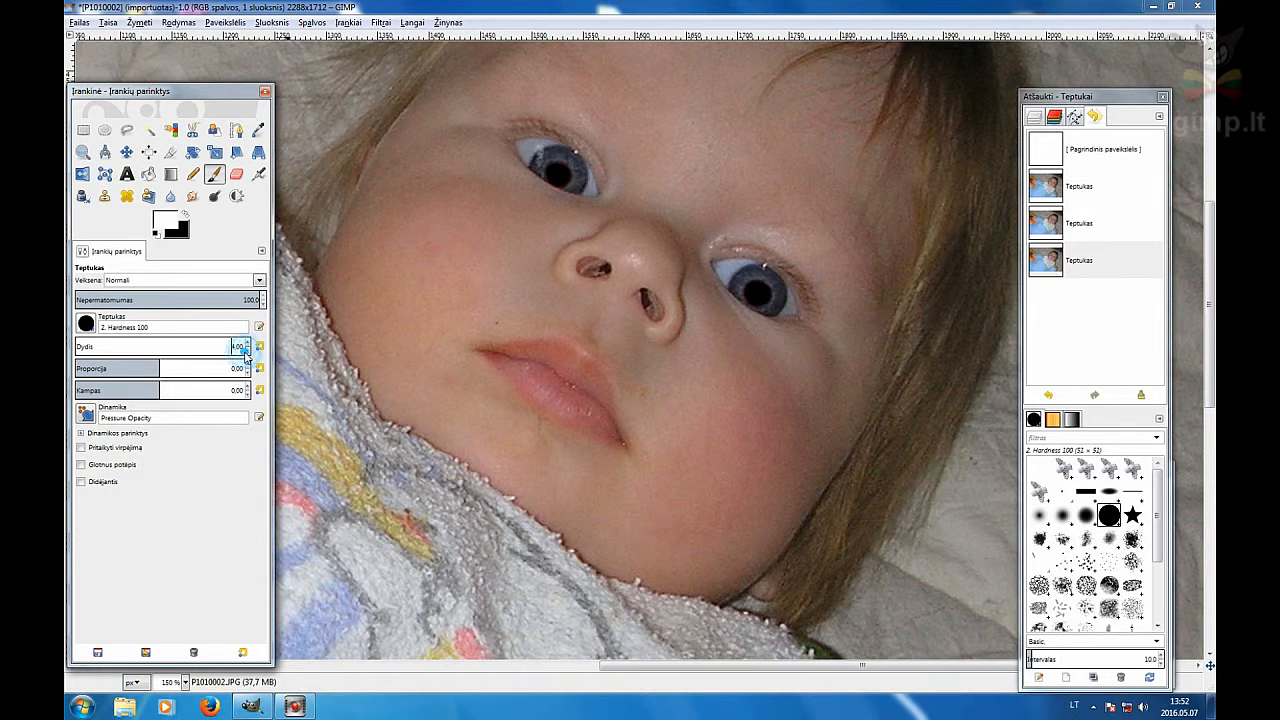
{"action": "left_click", "coordinate": [575, 153]}
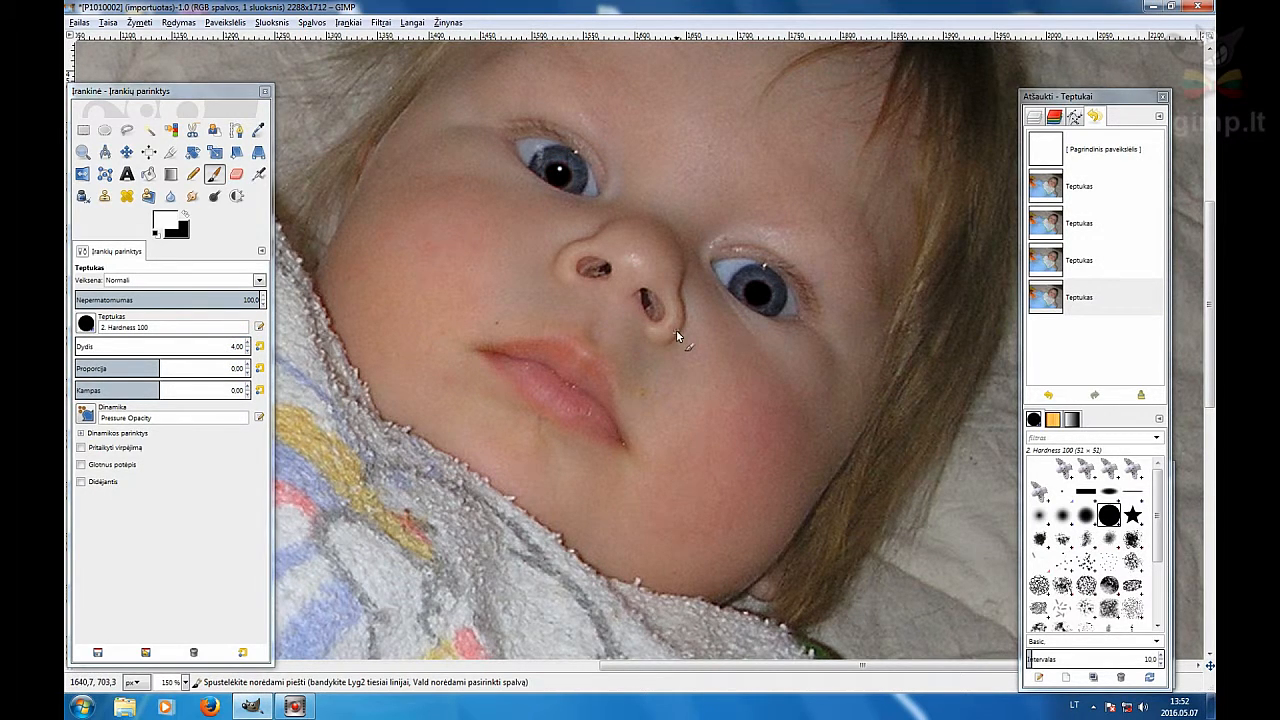
{"action": "left_click", "coordinate": [758, 291]}
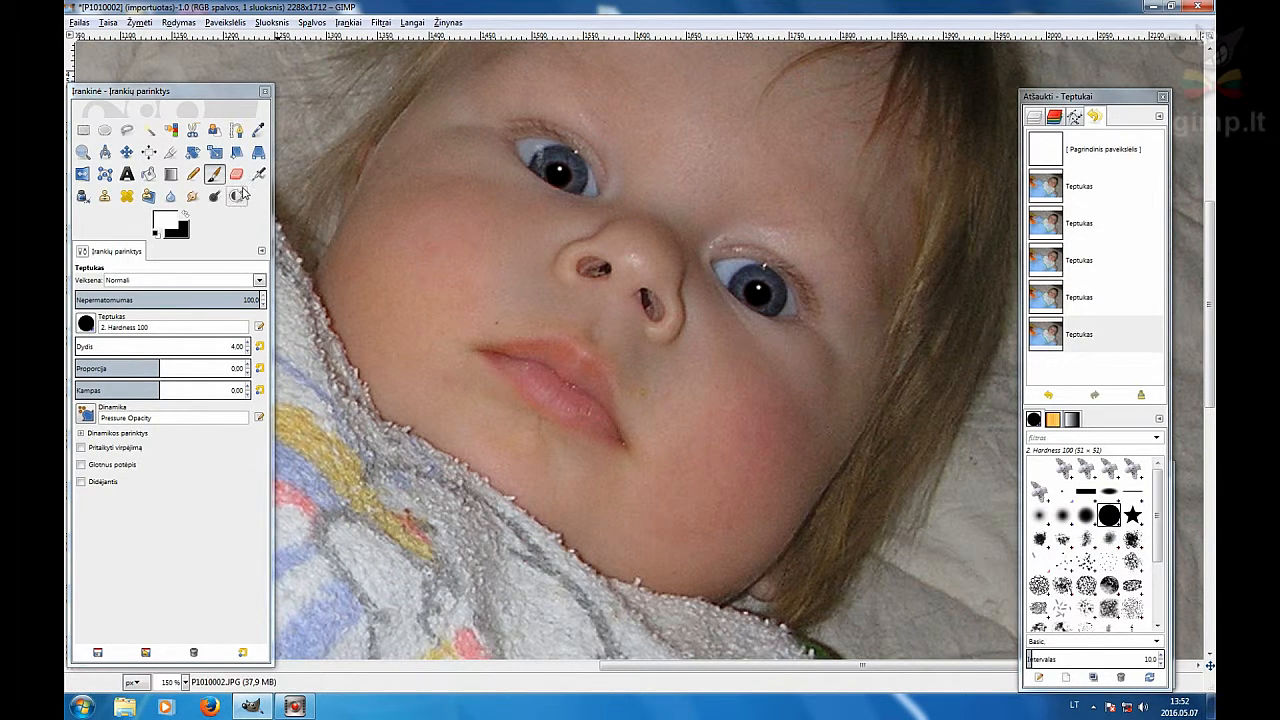
Add a new transparent layer above the photo and set its blend mode to Perdengimas (Overlay)
{"action": "left_click", "coordinate": [1036, 118]}
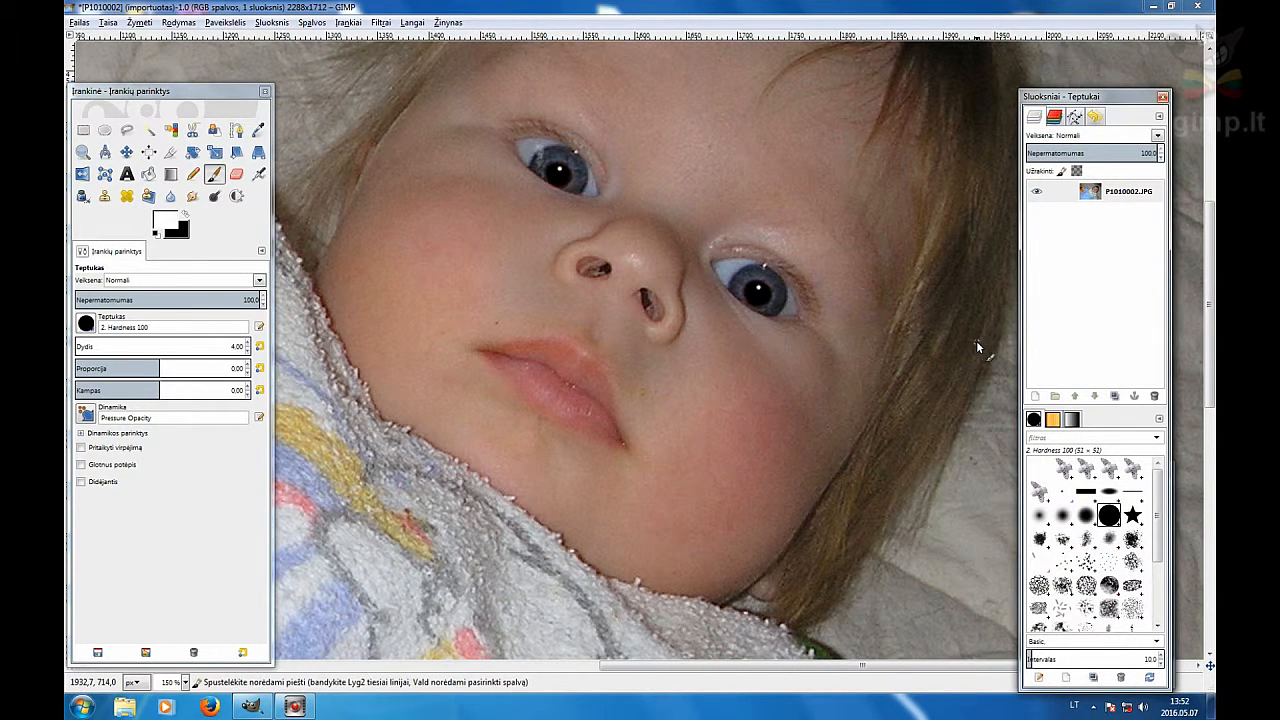
{"action": "left_click", "coordinate": [1039, 398]}
{"action": "left_click", "coordinate": [1064, 504]}
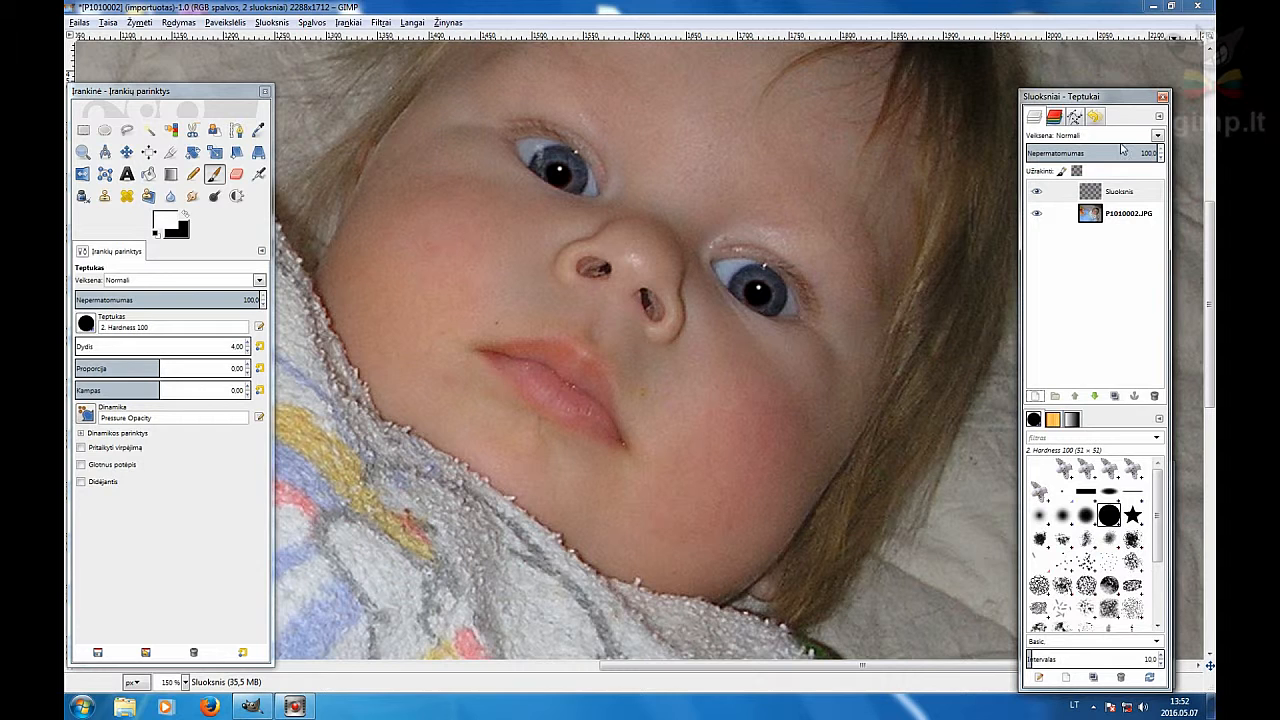
{"action": "left_click", "coordinate": [1157, 136]}
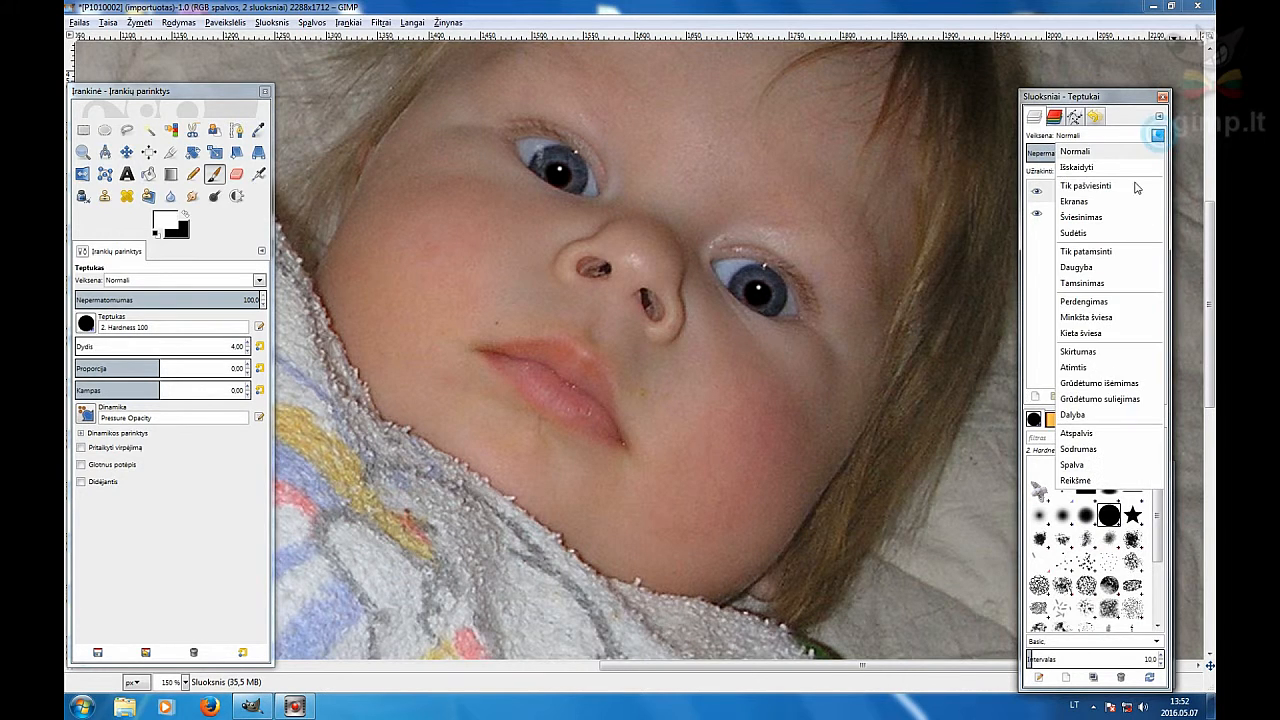
{"action": "left_click", "coordinate": [1105, 303]}
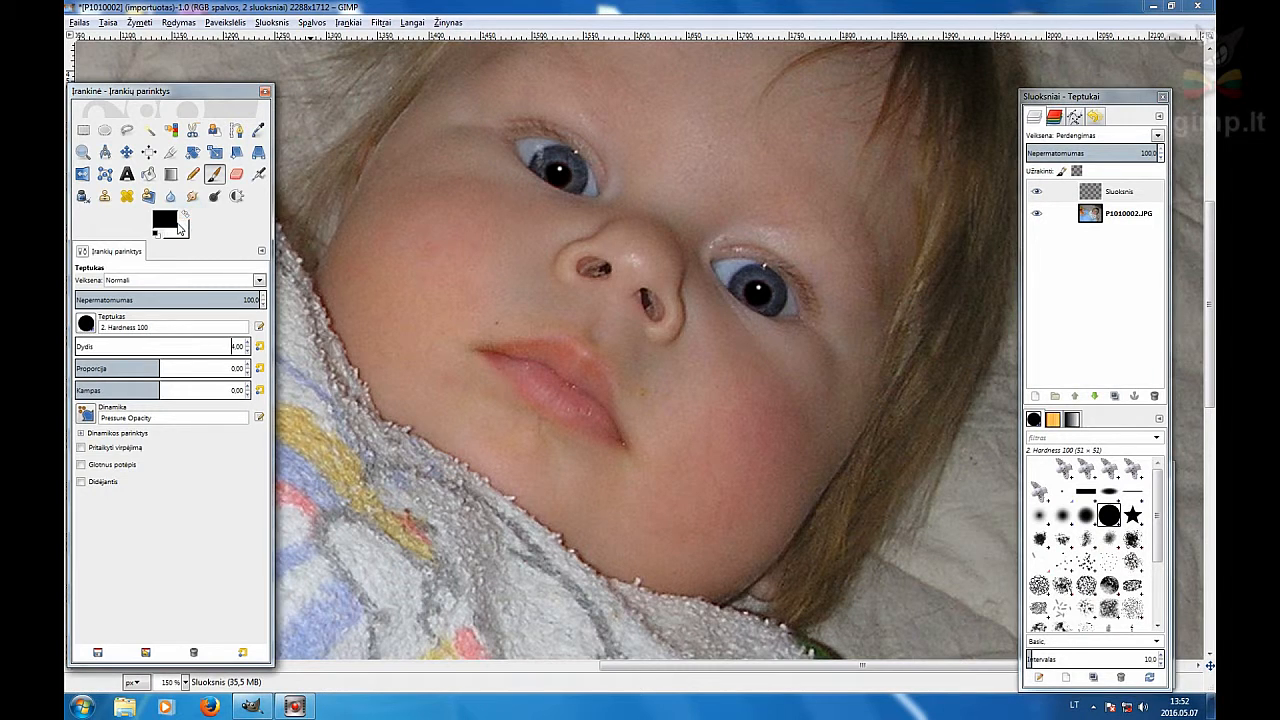
Set the foreground colour to green, 00eb00
{"action": "left_click", "coordinate": [176, 226]}
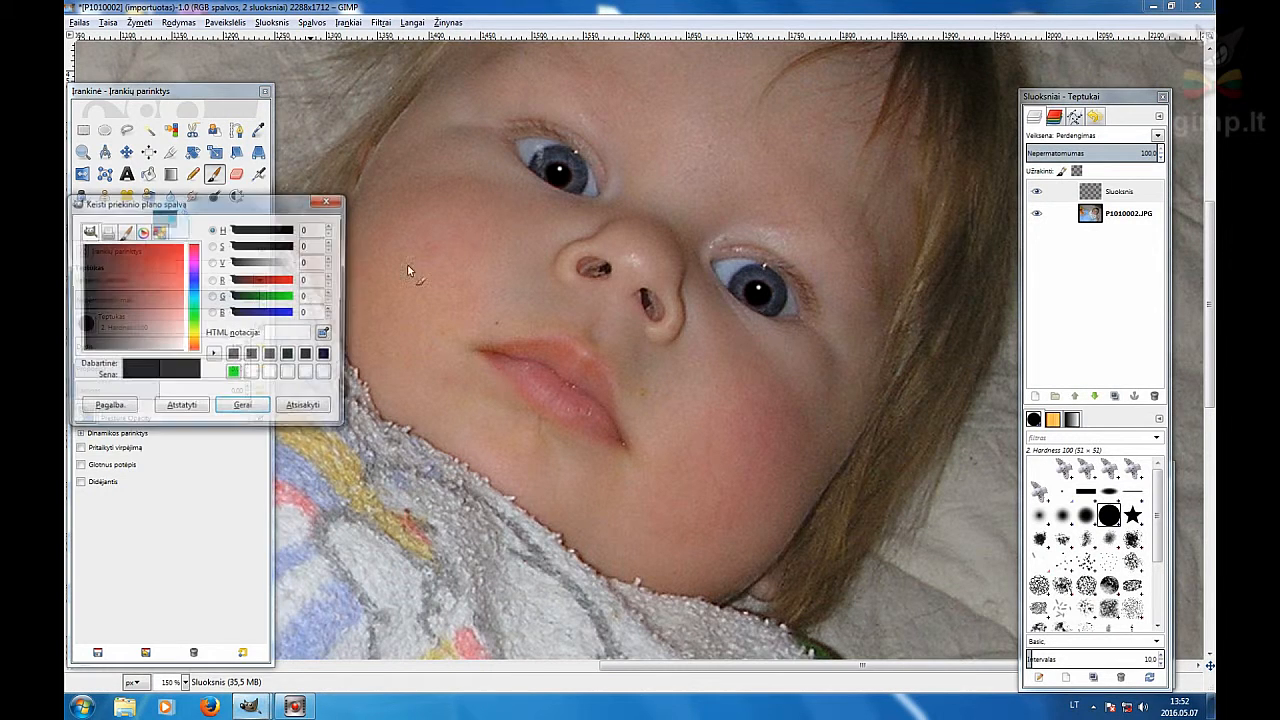
{"action": "left_click", "coordinate": [194, 317]}
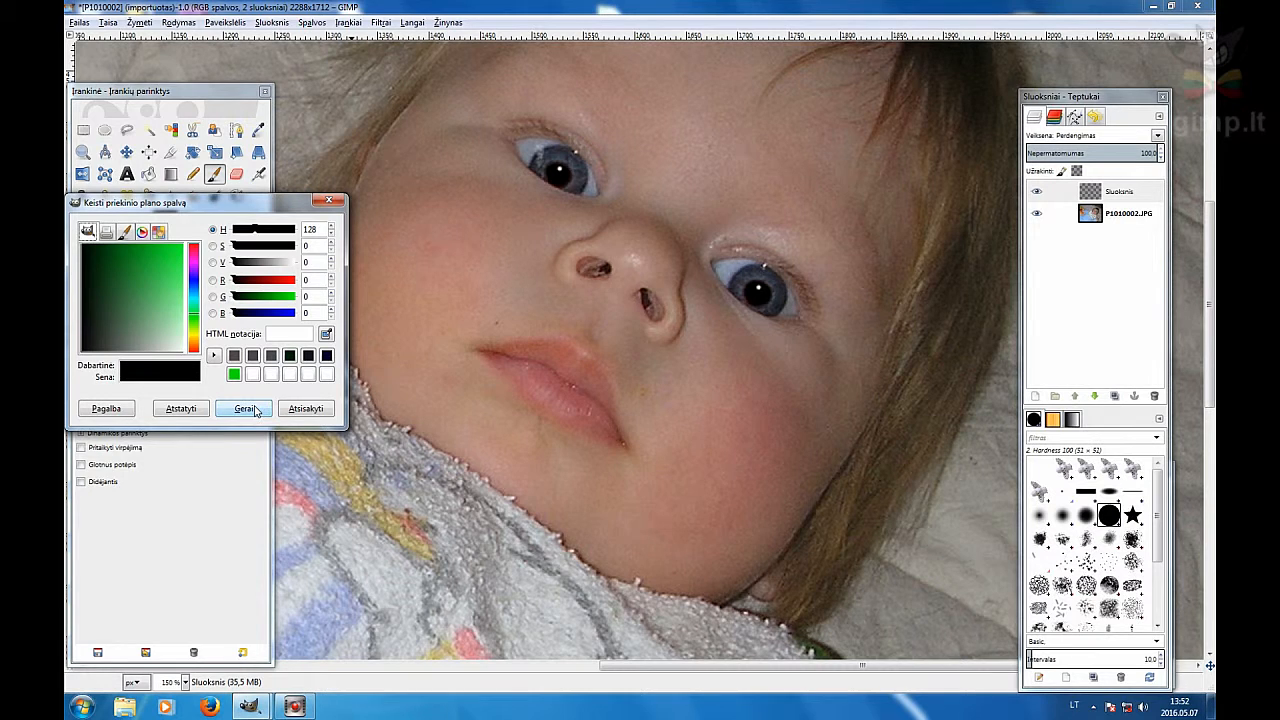
{"action": "left_click_drag", "start_coordinate": [198, 322], "coordinate": [199, 316]}
{"action": "left_click", "coordinate": [293, 301]}
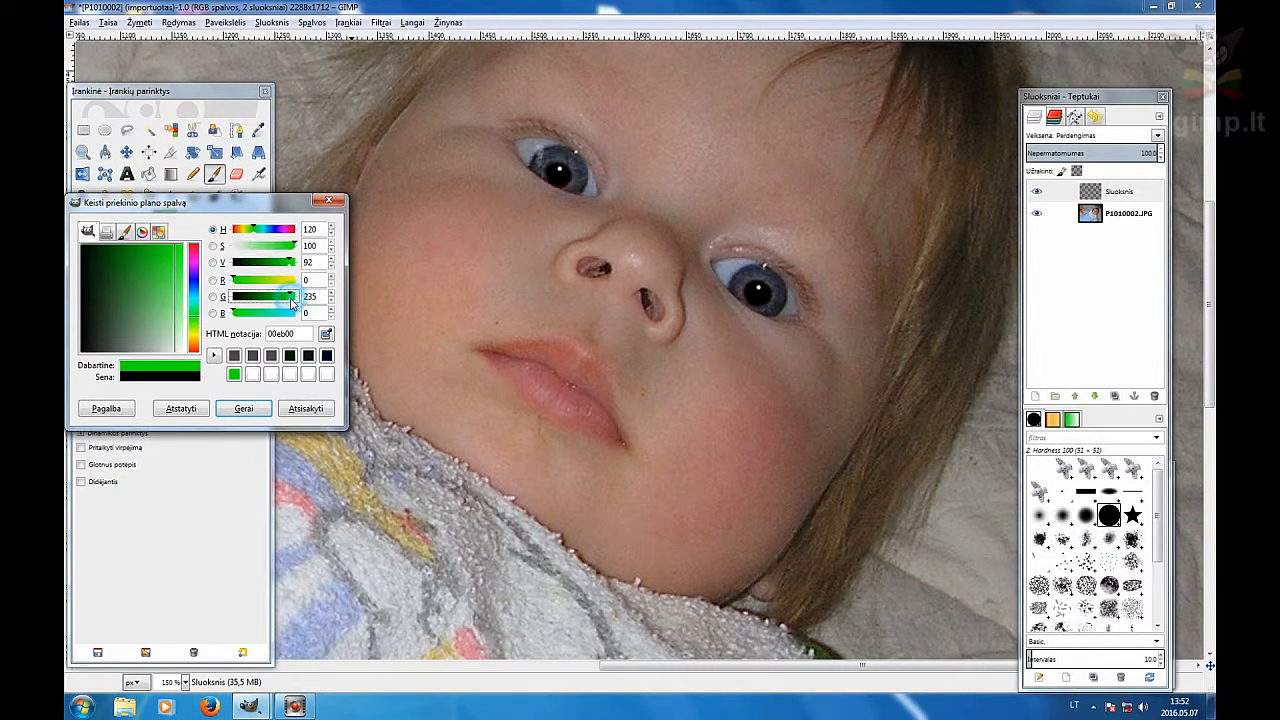
{"action": "left_click", "coordinate": [243, 408]}
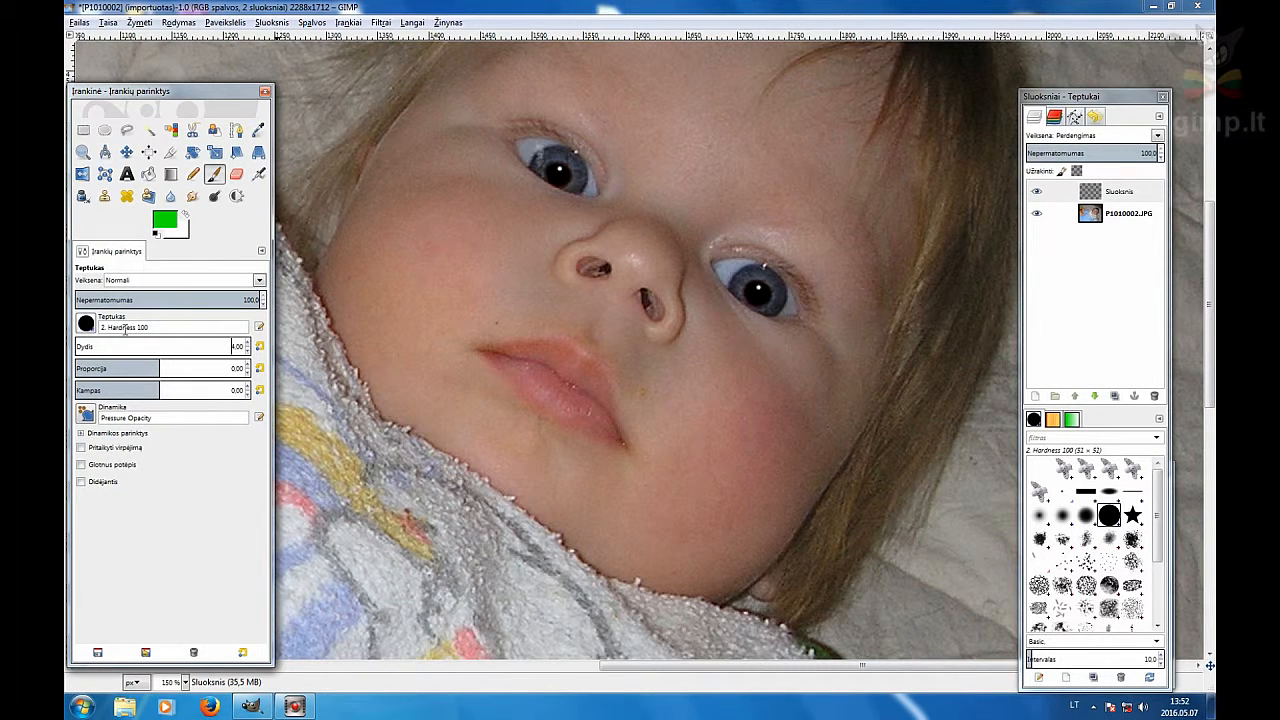
Paint both irises green on the overlay layer with the Paintbrush, using the Hardness 100 brush at size 25
{"action": "left_click", "coordinate": [248, 343]}
{"action": "mouse_move", "coordinate": [578, 178]}
{"action": "left_mouse_down"}
{"action": "mouse_move", "coordinate": [566, 164]}
{"action": "mouse_move", "coordinate": [542, 168]}
{"action": "mouse_move", "coordinate": [574, 186]}
{"action": "mouse_move", "coordinate": [576, 162]}
{"action": "mouse_move", "coordinate": [548, 166]}
{"action": "left_mouse_up"}
{"action": "mouse_move", "coordinate": [771, 304]}
{"action": "left_mouse_down"}
{"action": "mouse_move", "coordinate": [776, 290]}
{"action": "mouse_move", "coordinate": [742, 284]}
{"action": "mouse_move", "coordinate": [757, 300]}
{"action": "left_mouse_up"}
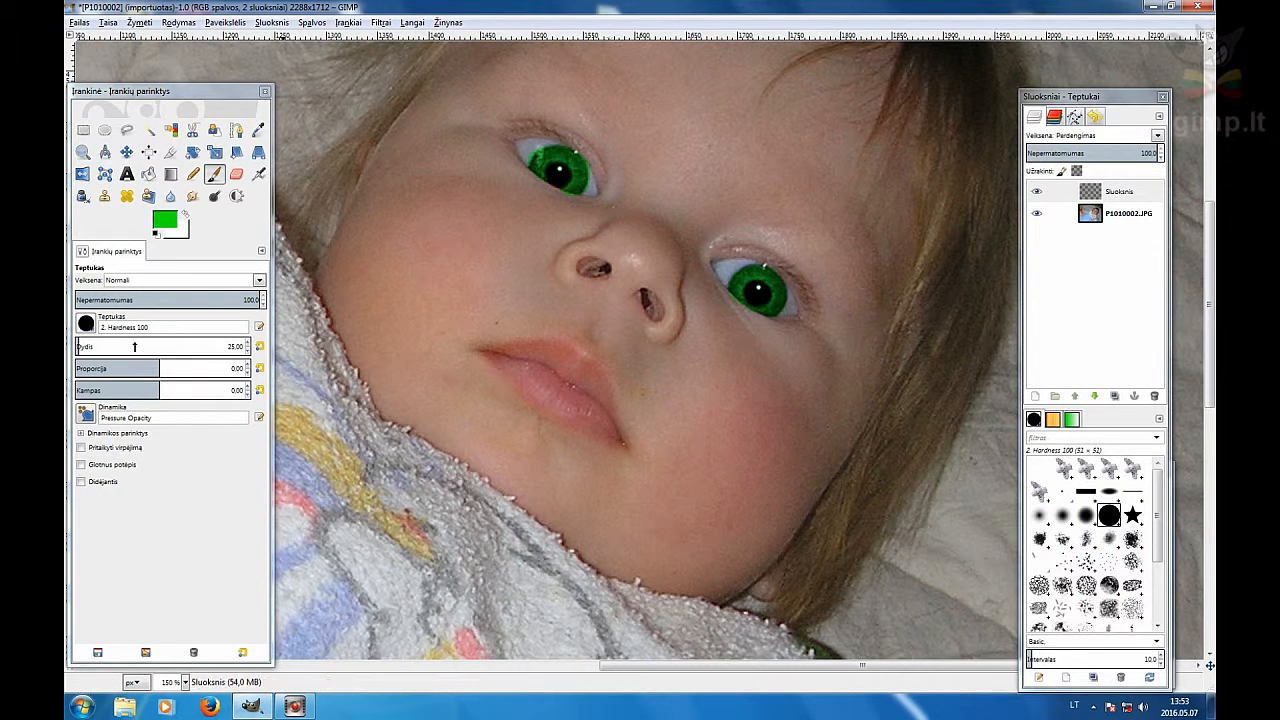
Erase the excess green around the outer edge of the baby's iris nearest the toolbox, using the Eraser at size 25
{"action": "left_click", "coordinate": [236, 173]}
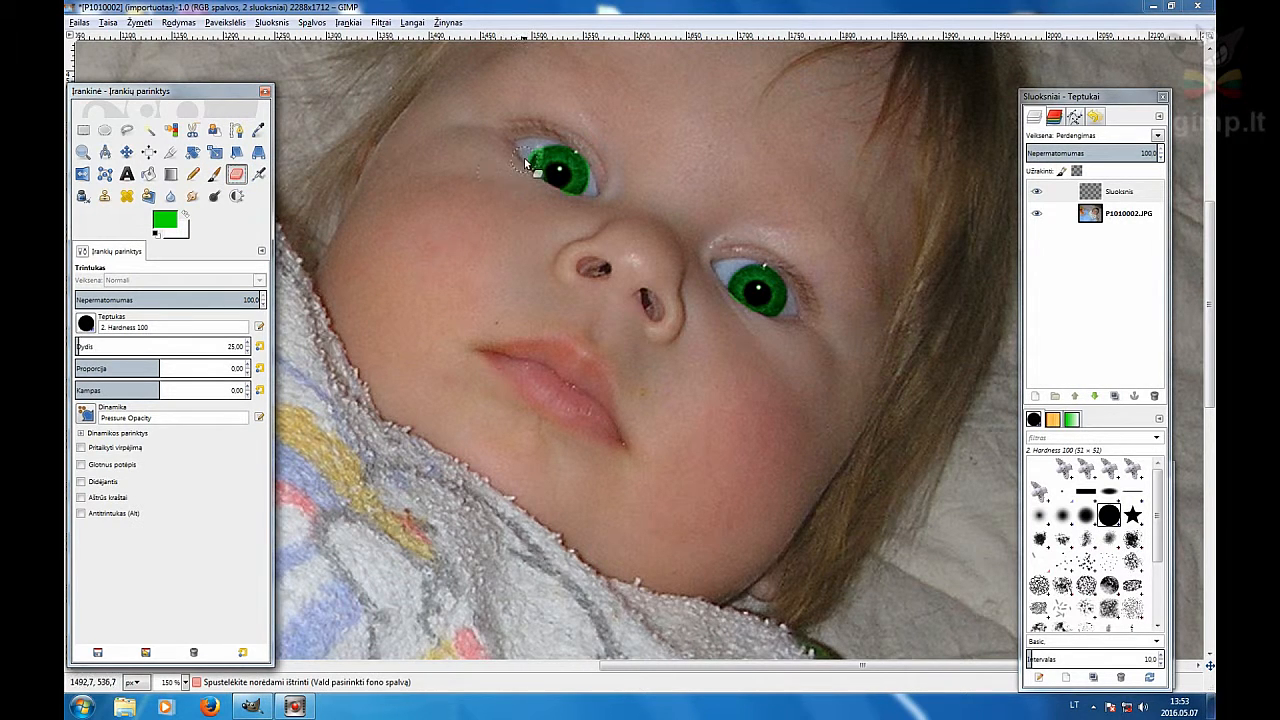
{"action": "left_click", "coordinate": [520, 155]}
{"action": "left_click", "coordinate": [532, 143]}
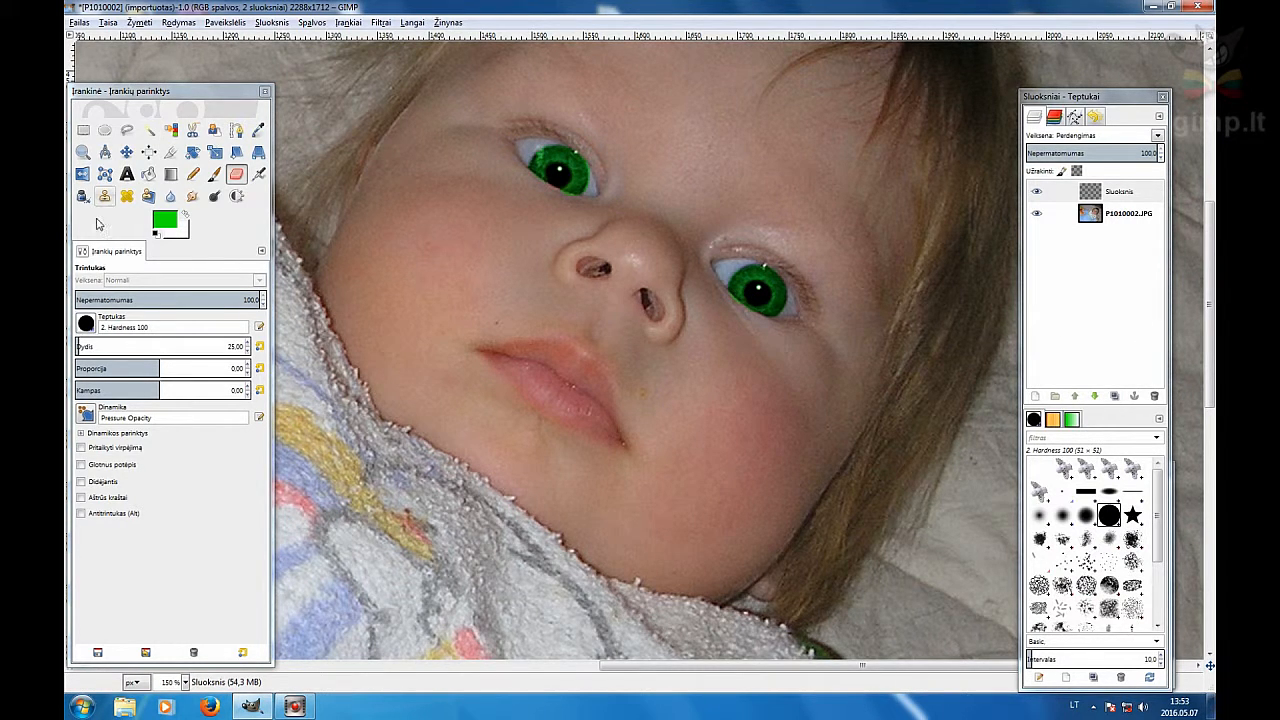
Zoom out to 33.3 % to check the green eyes in the whole photo
{"action": "left_click", "coordinate": [83, 152]}
{"action": "left_click", "coordinate": [88, 318]}
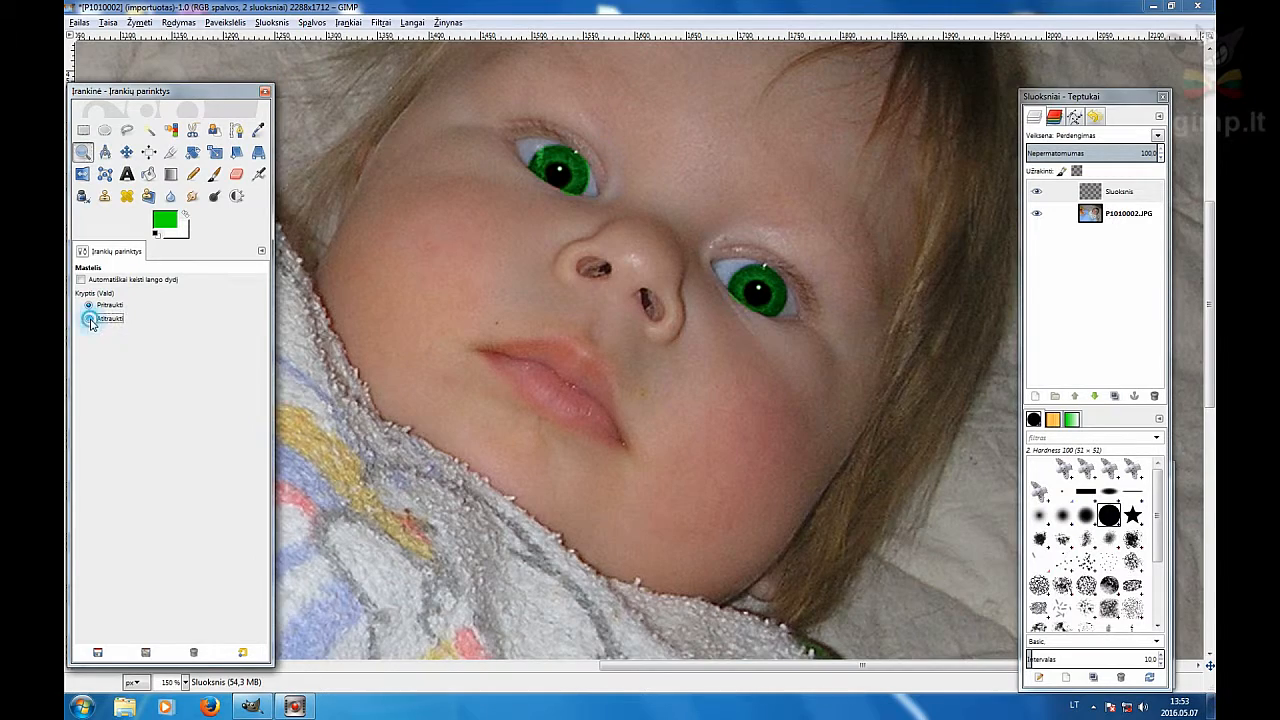
{"action": "left_click", "coordinate": [689, 481]}
{"action": "left_click", "coordinate": [689, 481]}
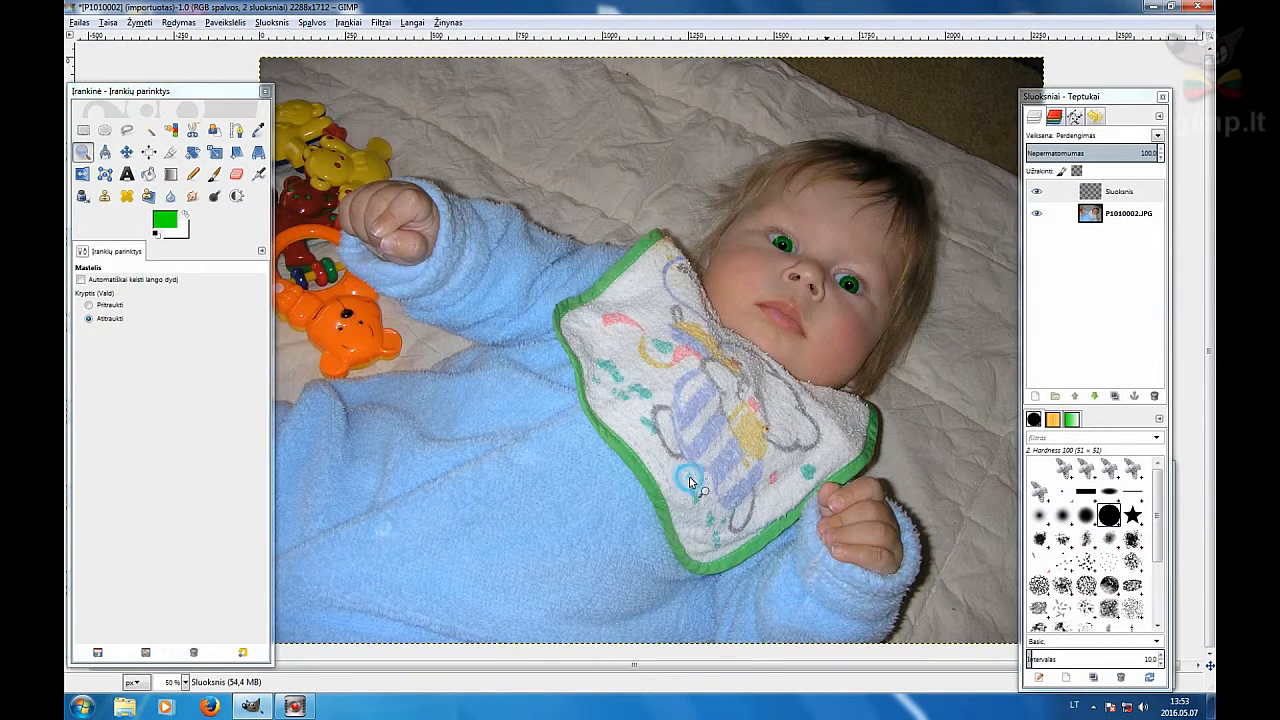
{"action": "left_click", "coordinate": [689, 481]}
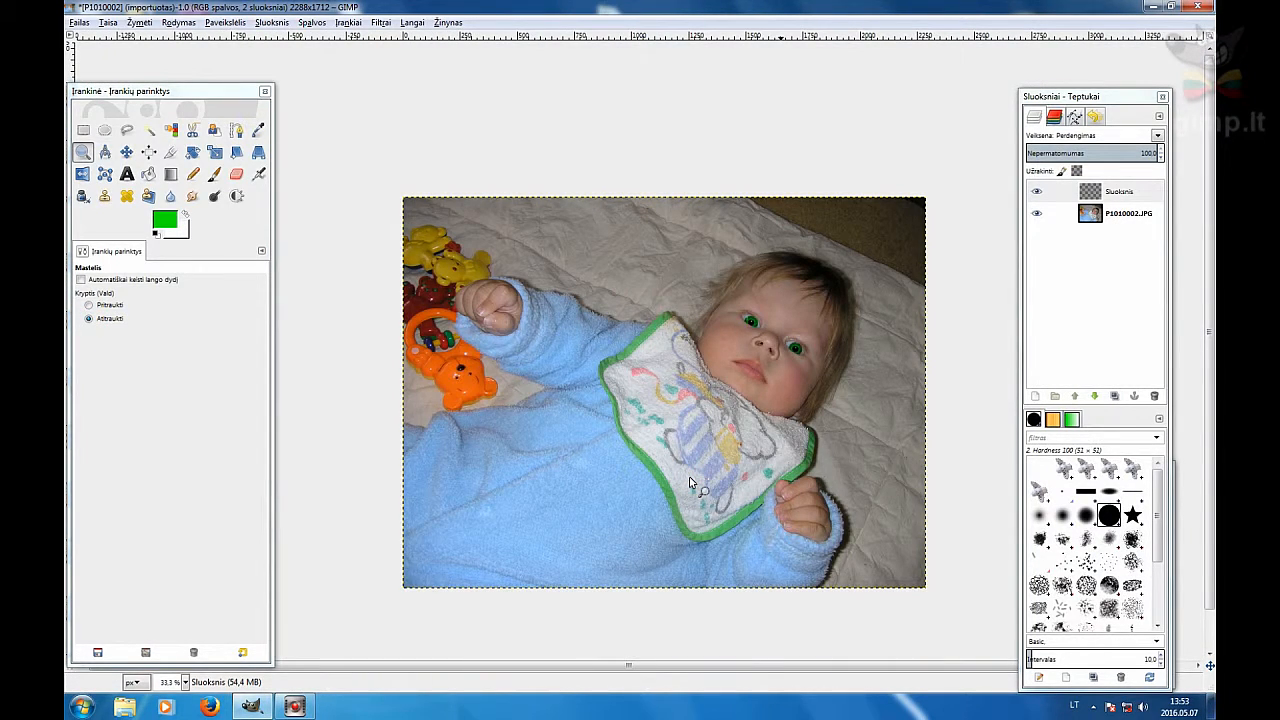